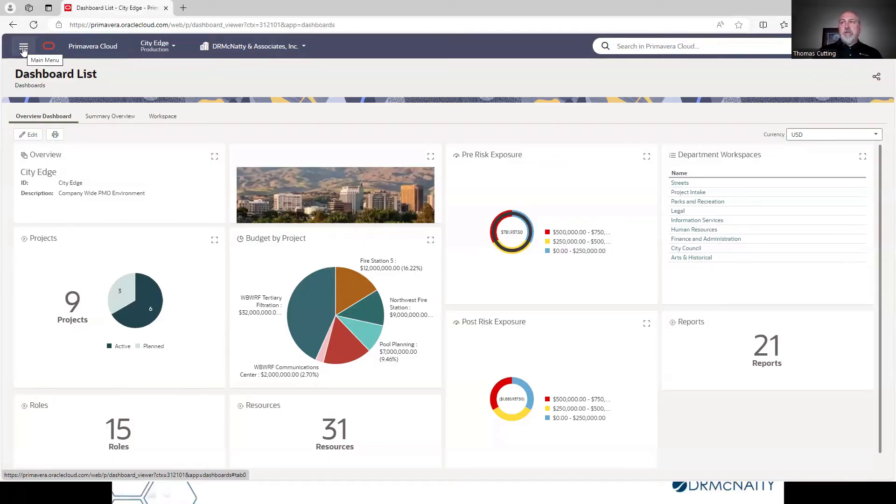
- Switch from the City Edge workspace to the Soccer Complex Remodel project
left_click(24, 48)
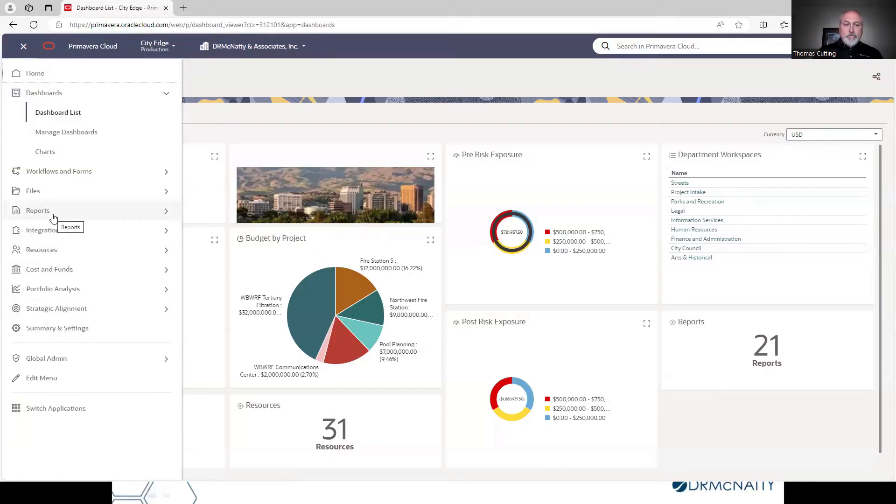
left_click(173, 48)
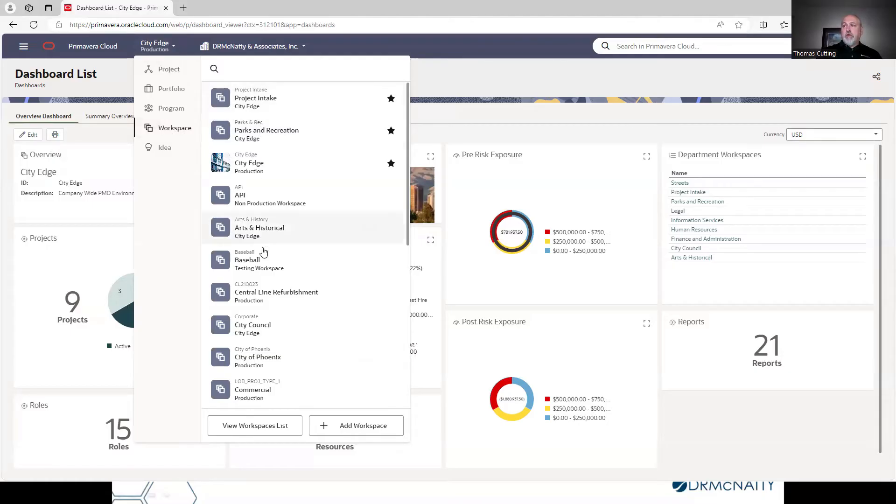
left_click(169, 71)
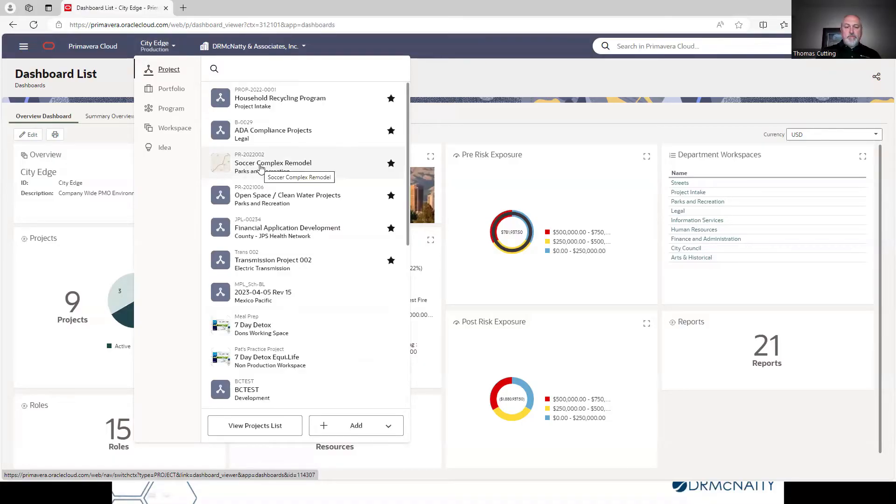
left_click(261, 169)
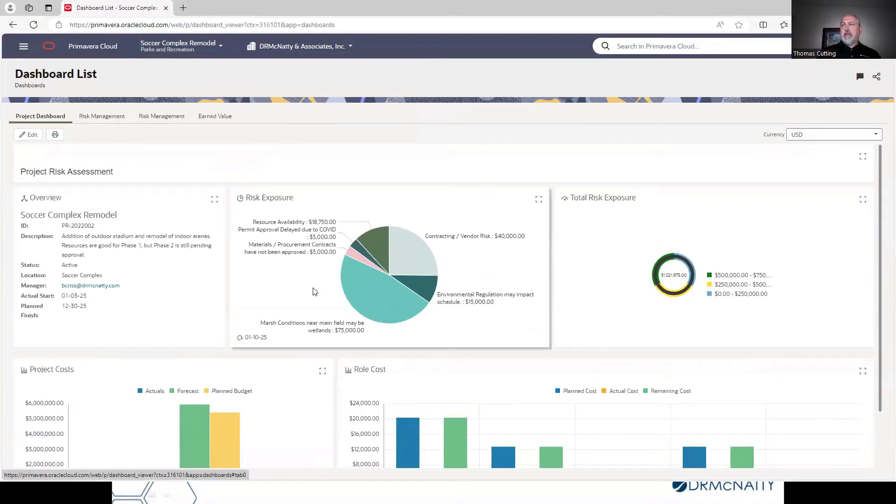
- Open the project's activities in the current schedule and select the Draft Scope of Work activity
left_click(23, 48)
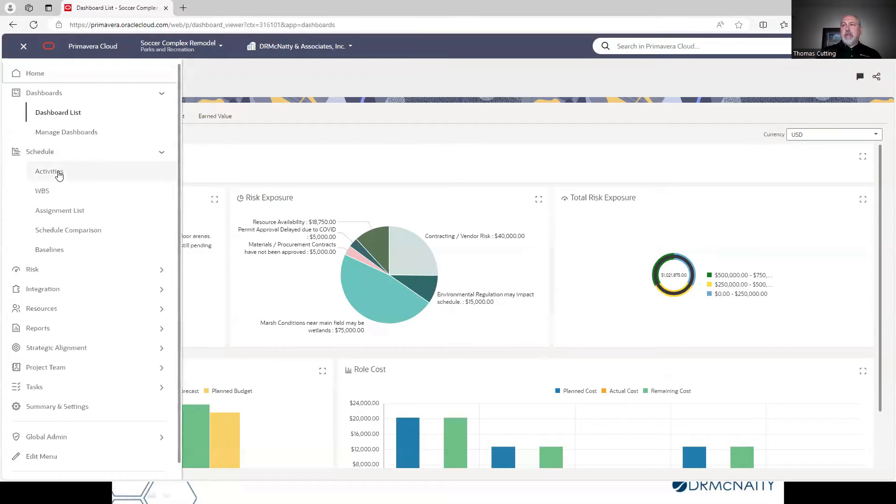
left_click(59, 173)
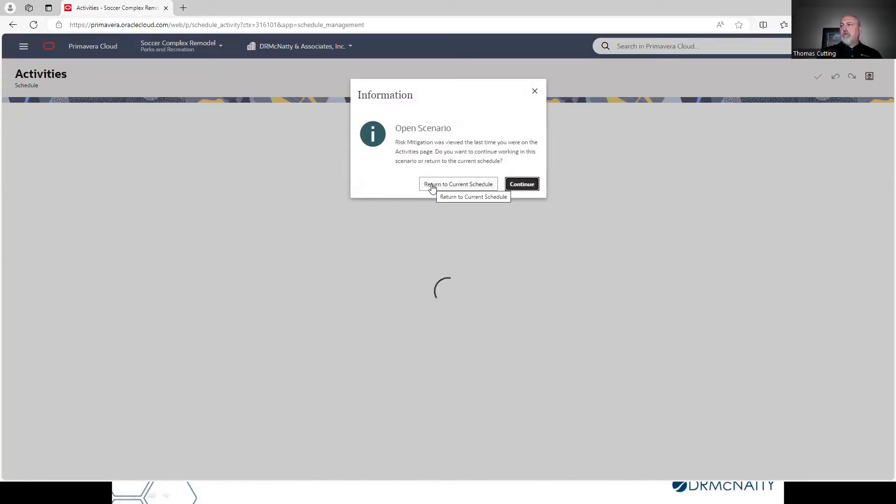
left_click(448, 188)
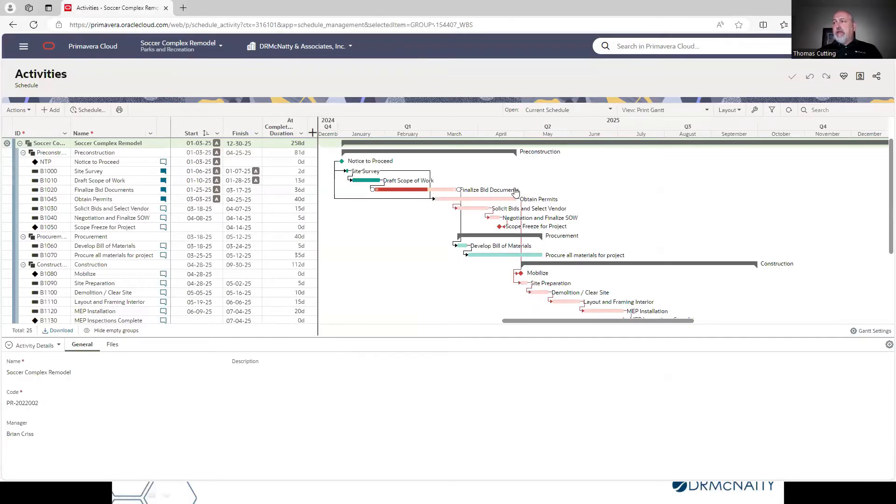
mouse_move(515, 193)
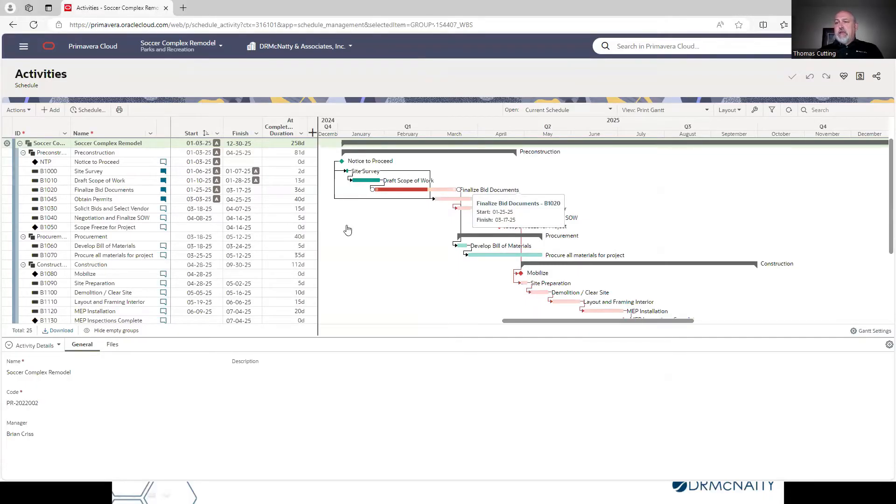
left_click(95, 182)
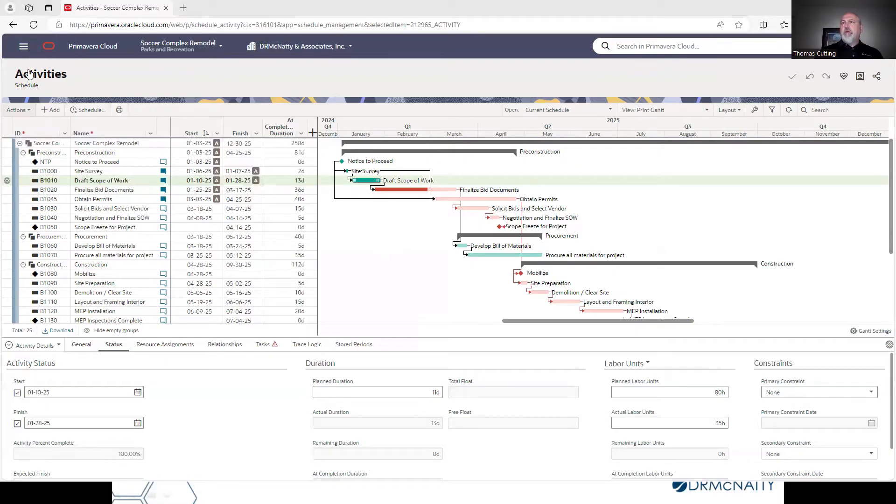
- Open the project's WBS and add a child WBS under Preconstruction
left_click(22, 47)
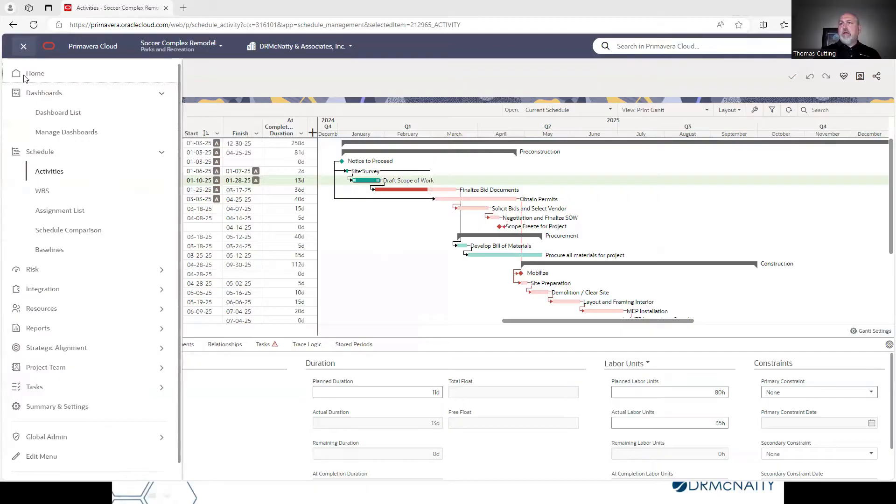
left_click(47, 196)
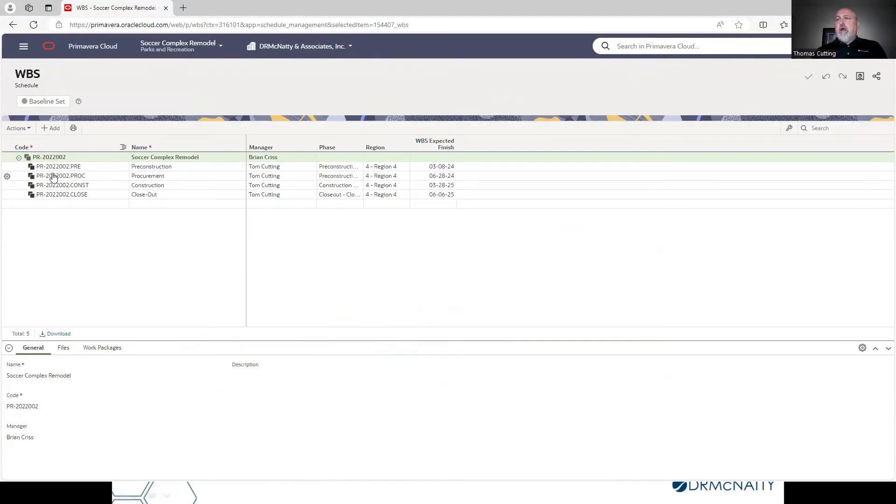
left_click(7, 167)
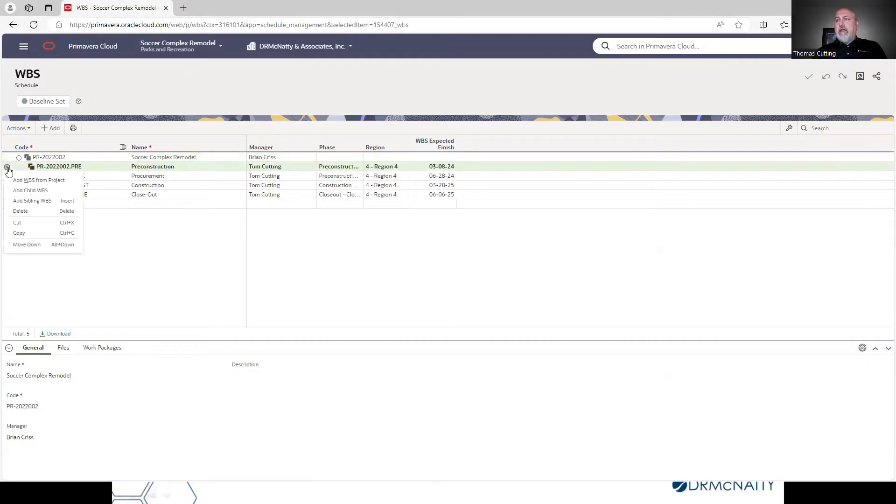
left_click(31, 190)
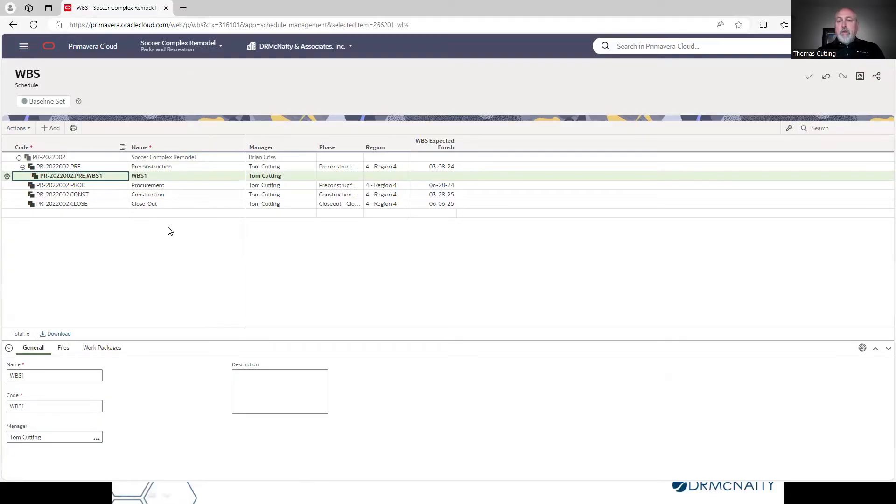
- Delete the new child WBS under Preconstruction
left_click(7, 177)
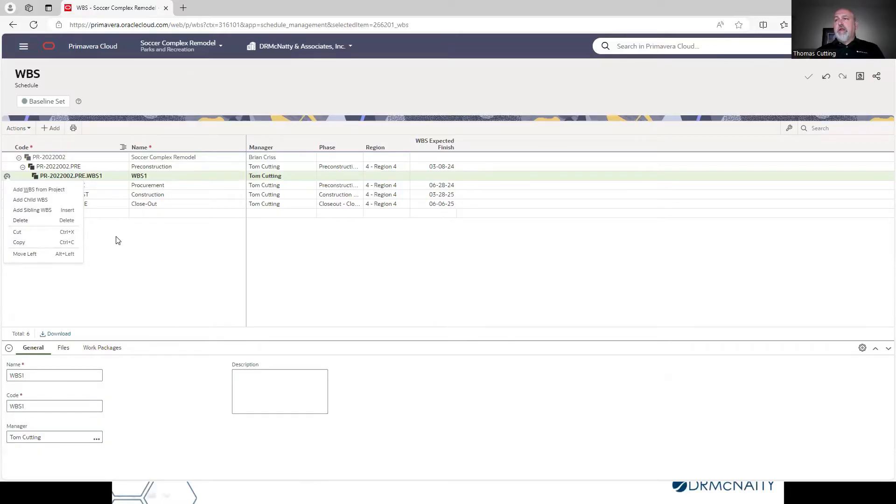
left_click(27, 220)
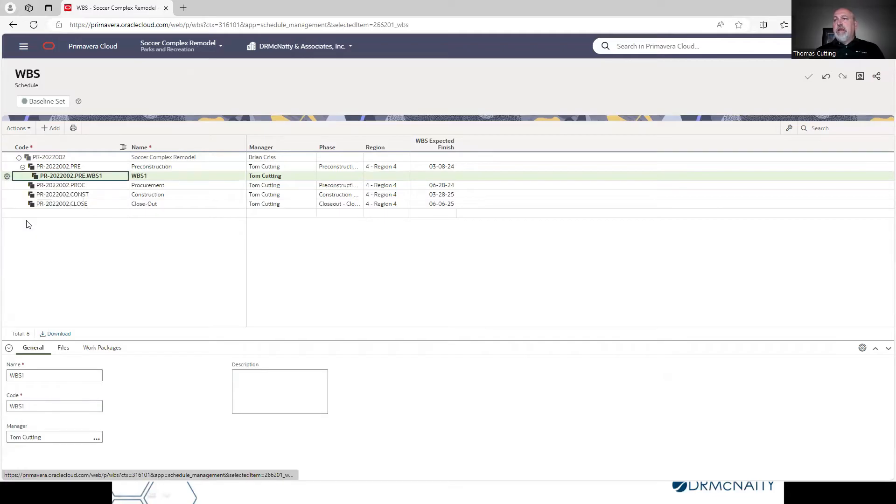
left_click(530, 166)
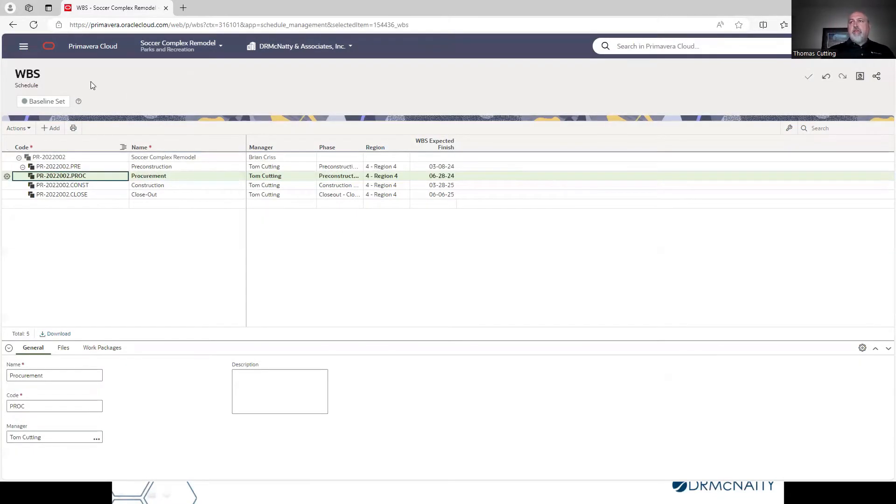
- Return to the schedule's activities and add a new activity below Site Survey
left_click(24, 49)
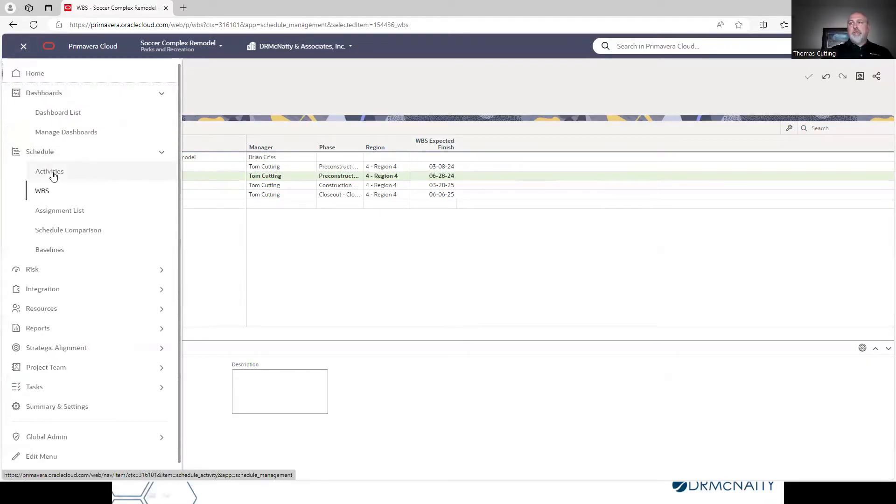
left_click(49, 172)
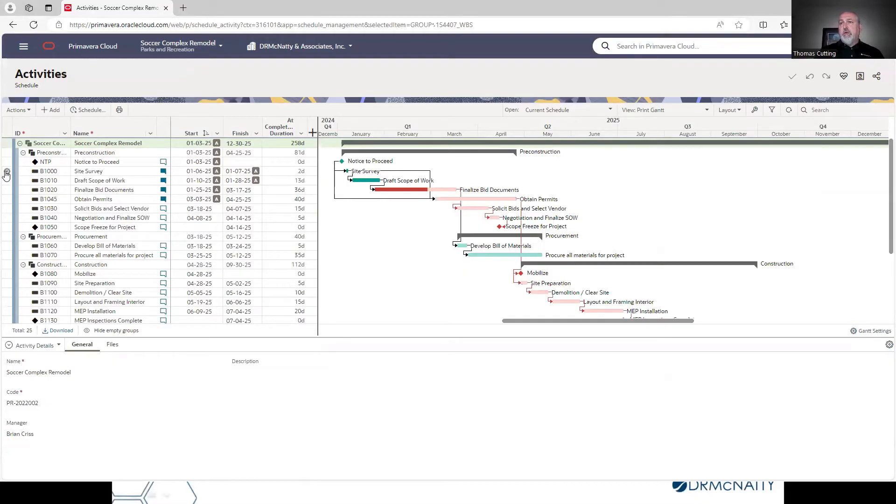
left_click(7, 172)
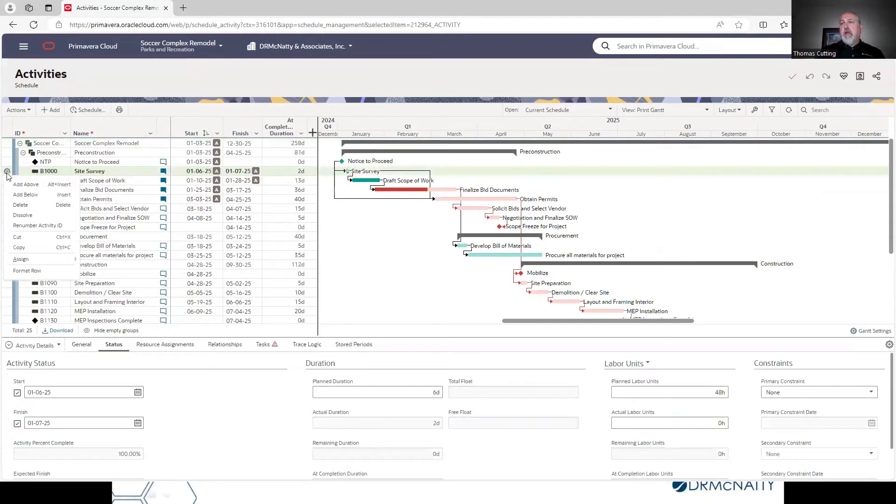
left_click(39, 196)
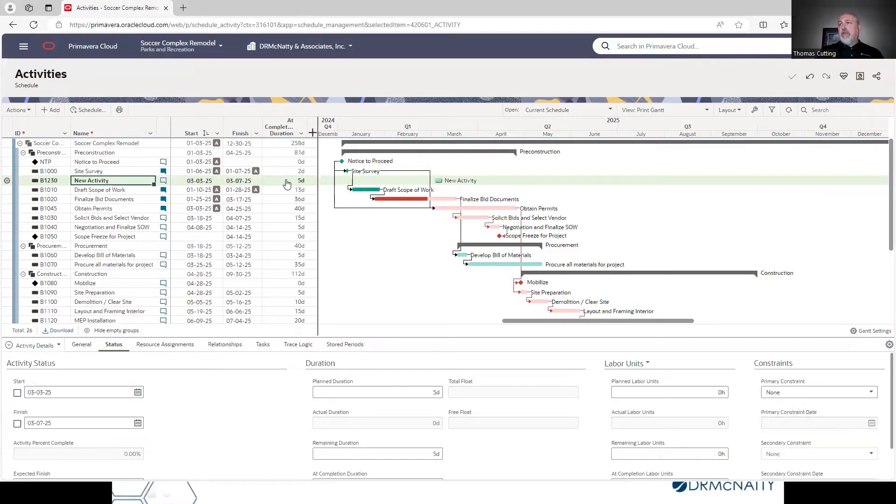
- Examine the new activity's general details in an enlarged details area, including the available activity types
left_click(286, 180)
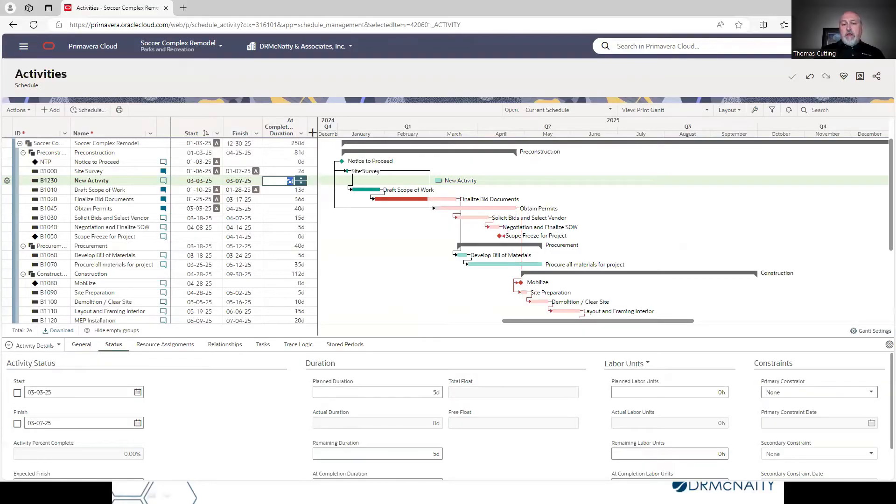
left_click(81, 345)
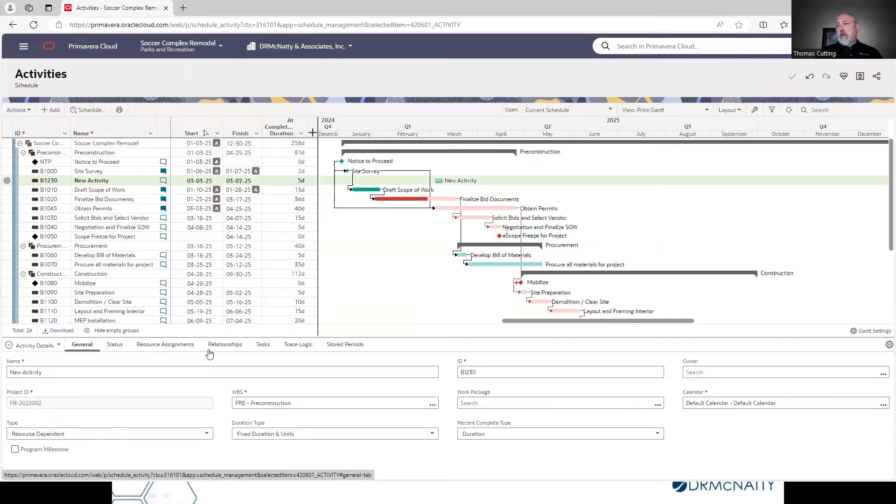
left_click_drag(215, 336, 214, 299)
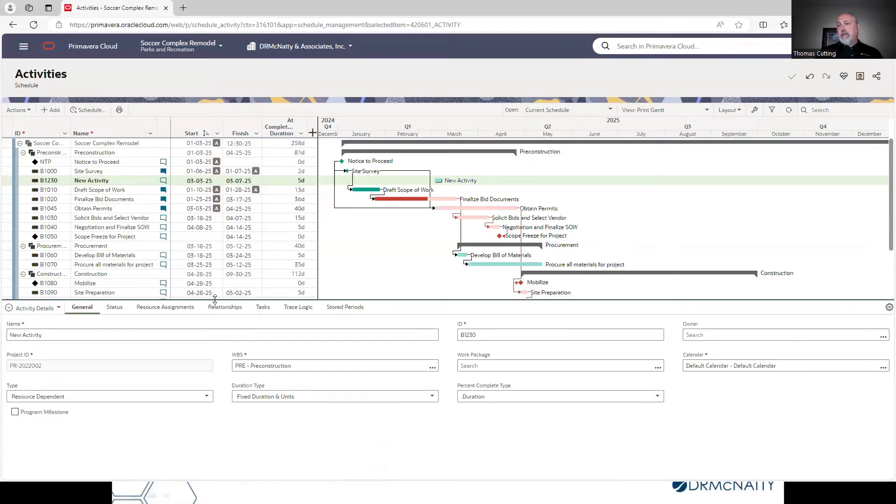
left_click(206, 397)
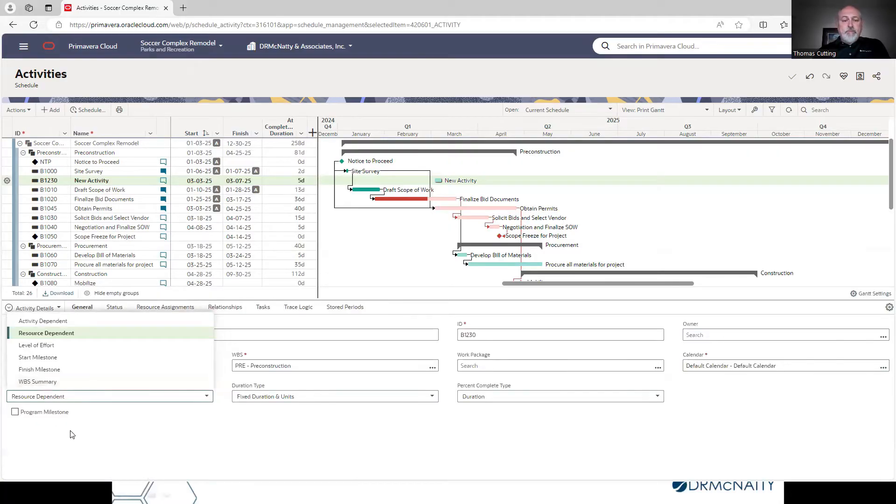
- Mark the new activity as started on 03-03-25 and finished on 03-07-25 in its status details
left_click(112, 308)
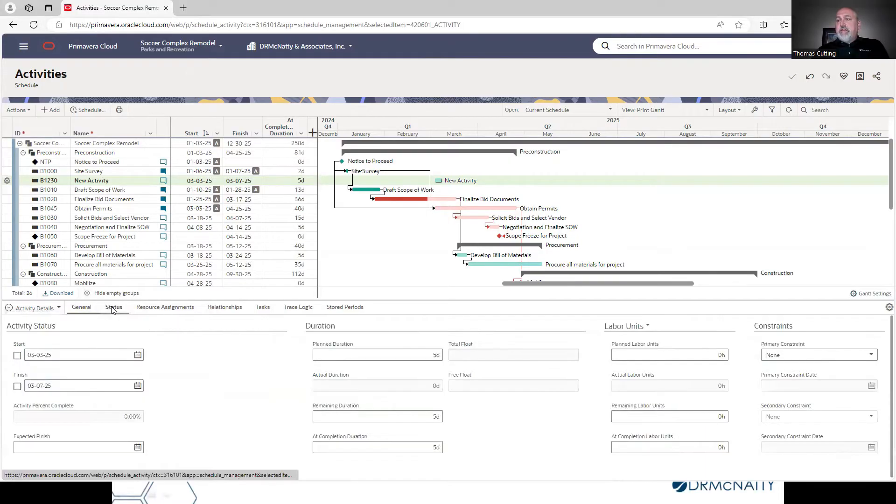
left_click(17, 357)
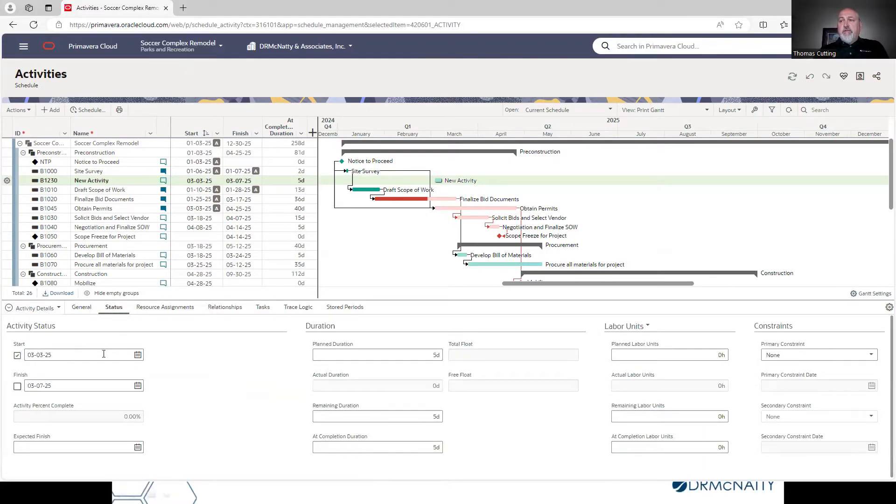
left_click(138, 356)
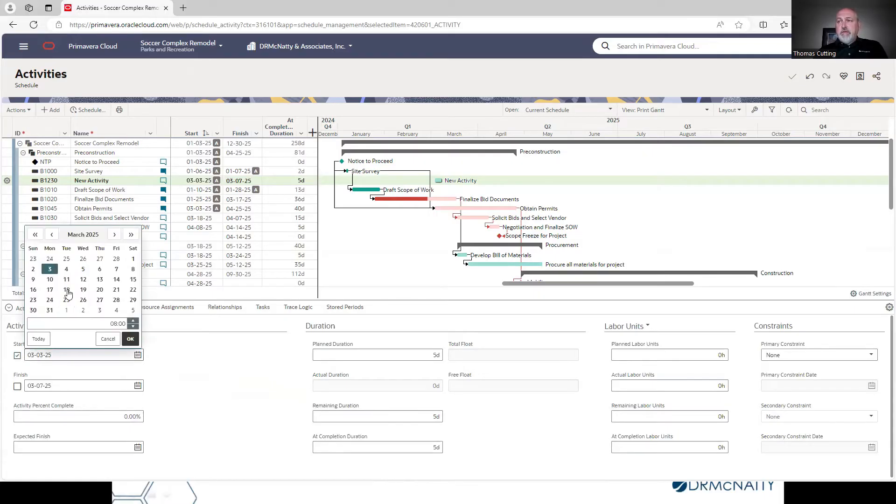
left_click(39, 375)
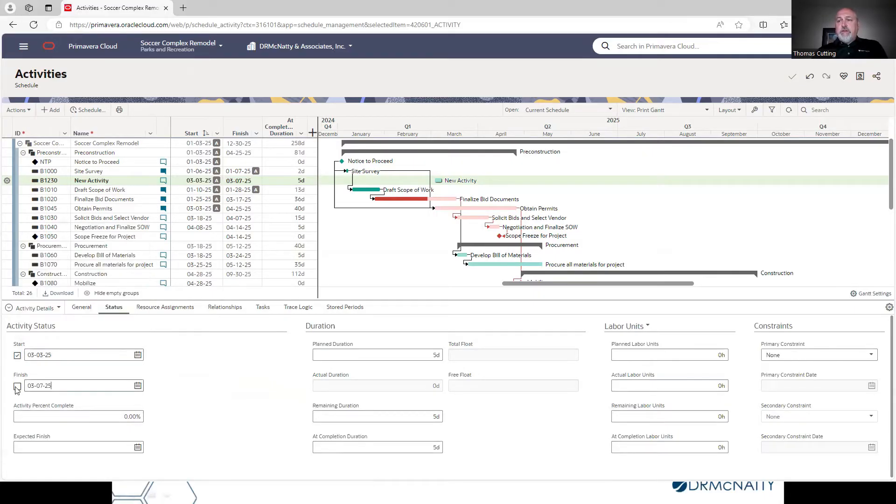
left_click(17, 386)
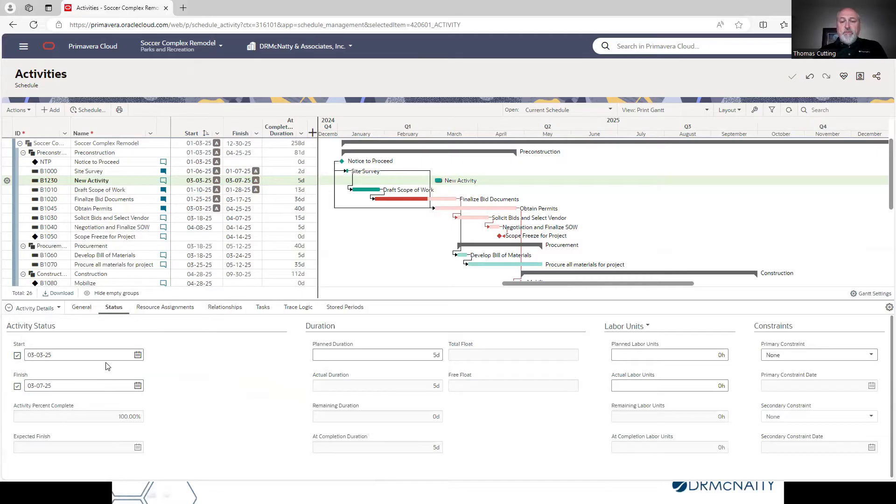
- Clear the new activity's actual finish to put it back in progress, and view the Expected Finish calendar without setting a date
left_click(17, 387)
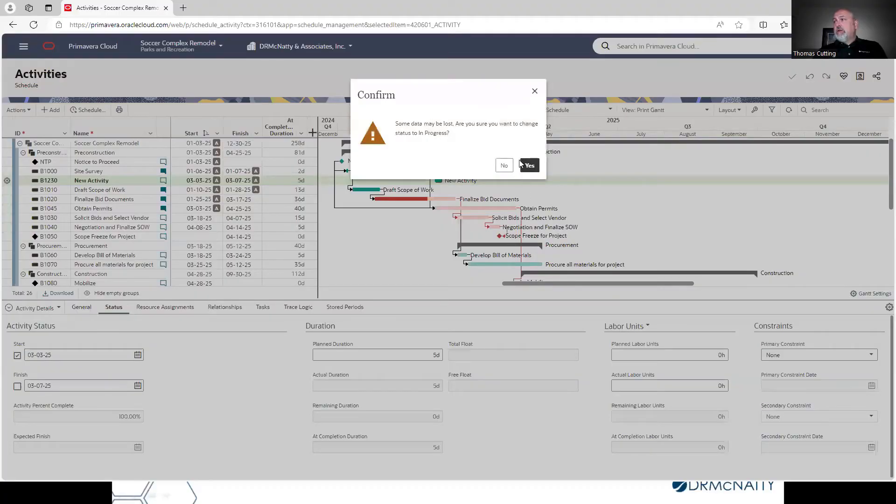
left_click(527, 167)
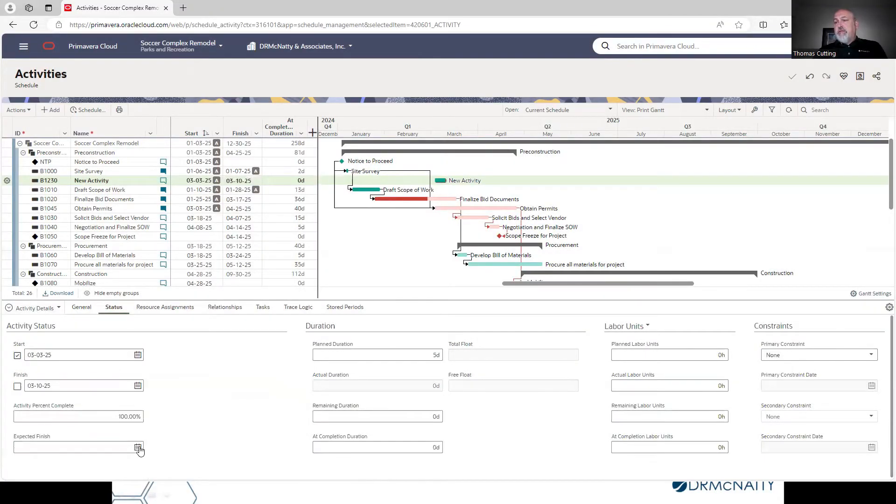
left_click(138, 448)
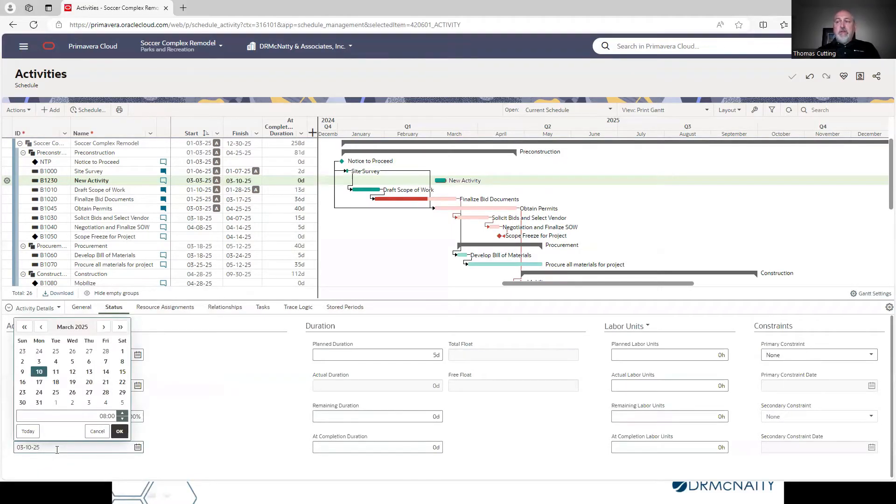
left_click(200, 372)
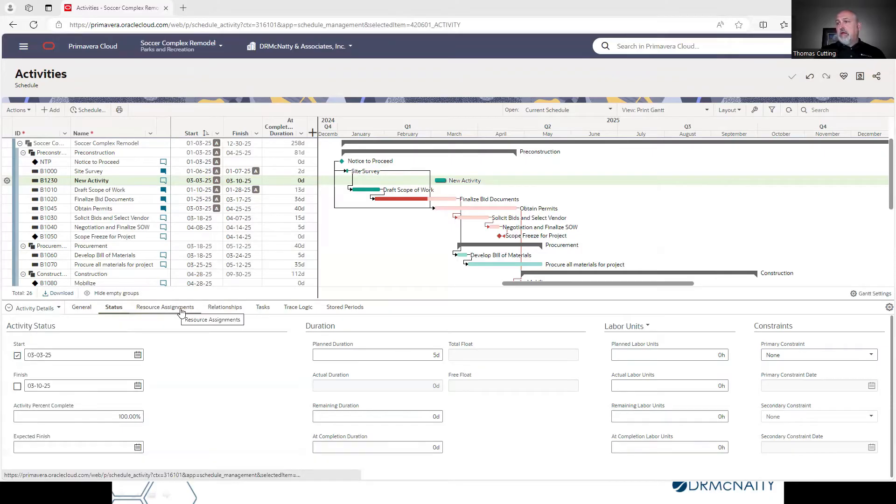
- Show the new activity's relationships and link it on the Gantt chart to Draft Scope of Work as its finish-to-start successor
left_click(220, 311)
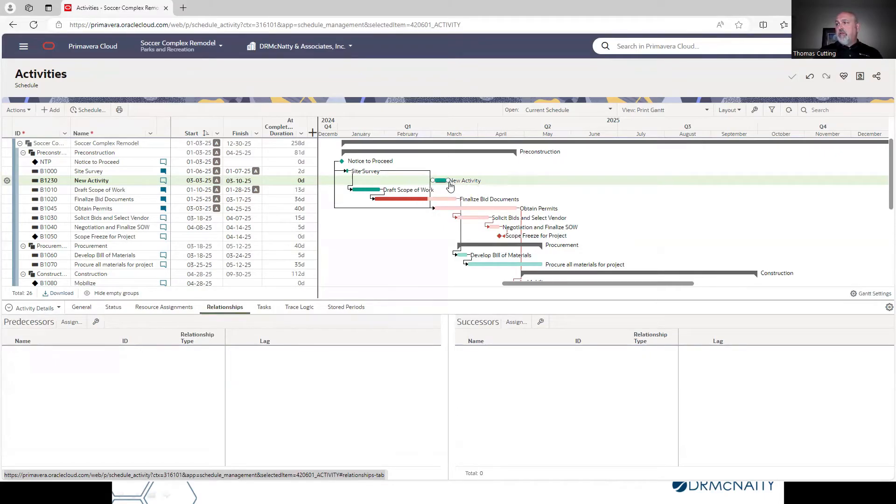
left_click_drag(443, 200, 349, 194)
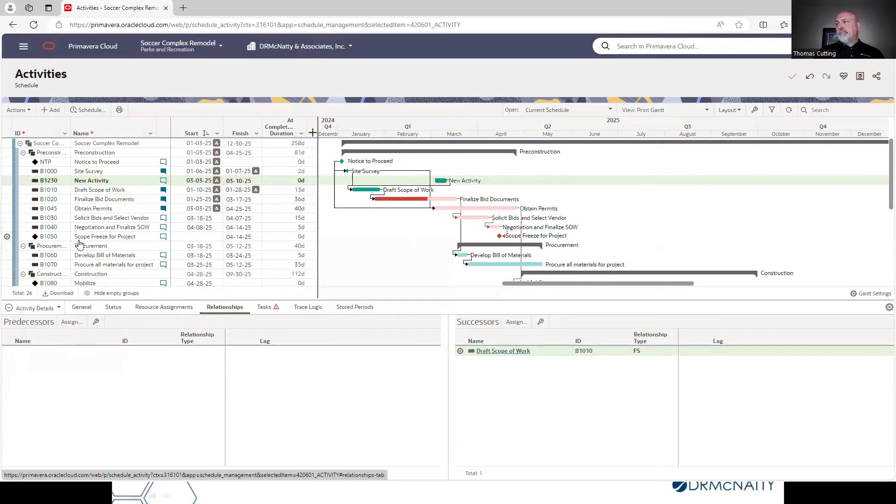
- Examine Obtain Permits' predecessors and successors, the activities assignable as successors, and the relationship type field of its Site Survey predecessor
left_click(85, 212)
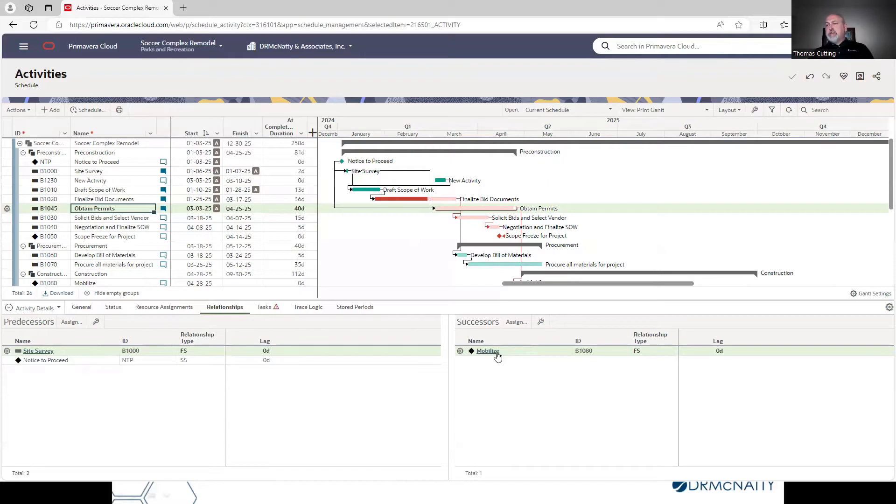
left_click(516, 322)
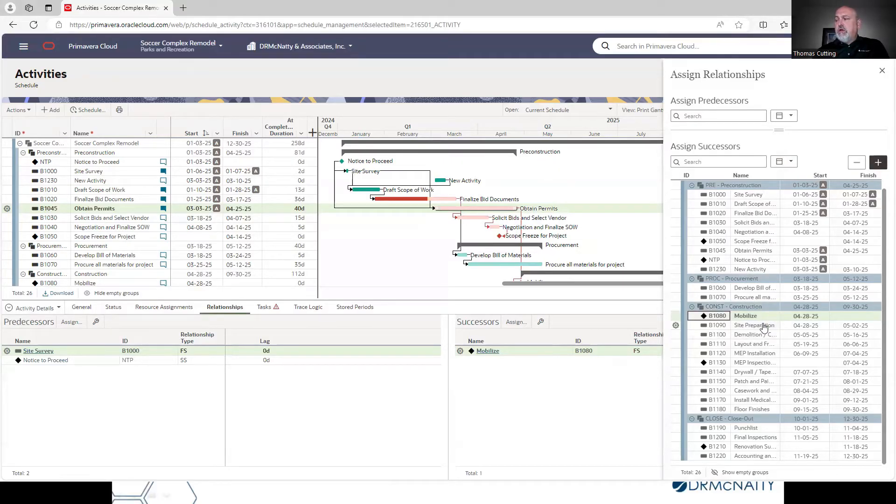
left_click(882, 71)
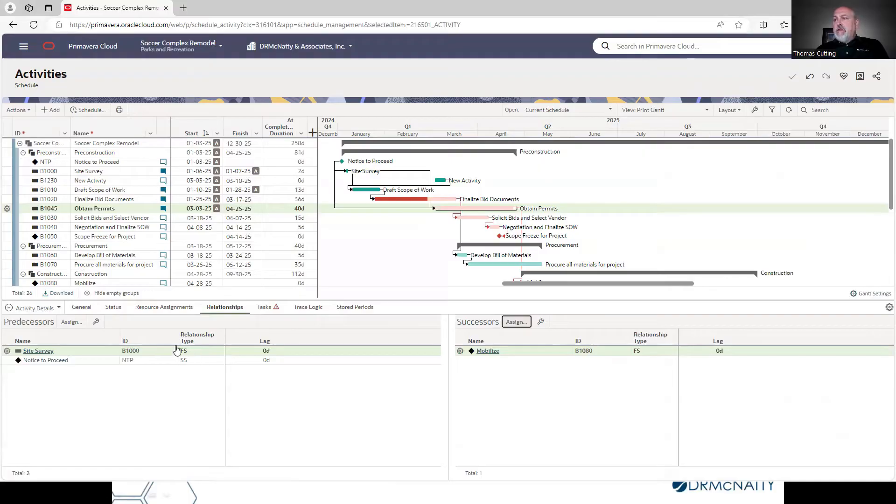
left_click(213, 353)
left_click(213, 354)
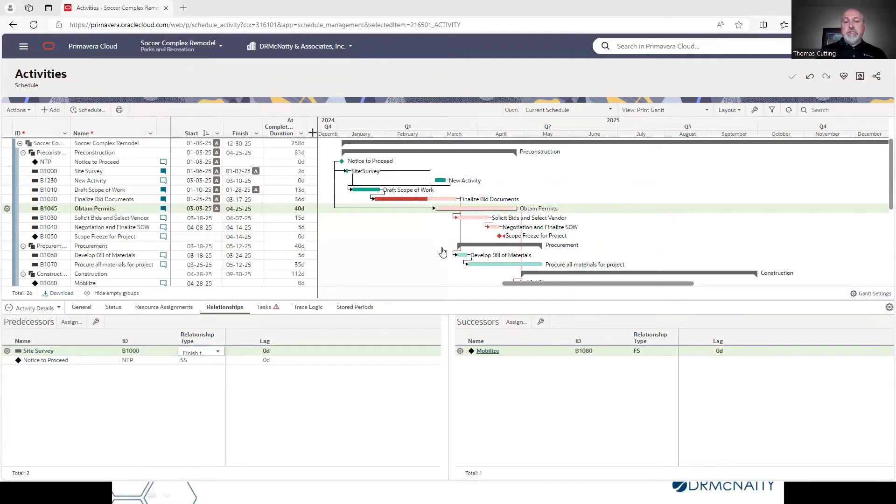
- Review the scheduling options, trying recognition of relationships to and from other projects, and leave them without scheduling
left_click(87, 110)
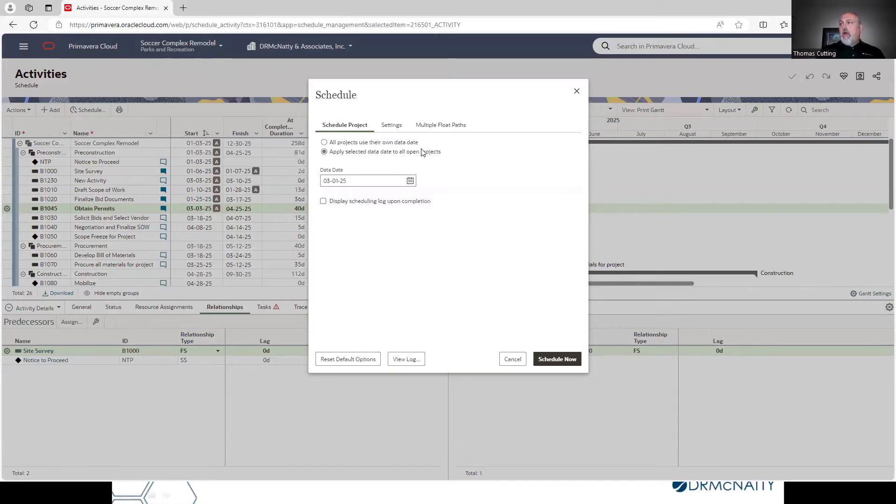
left_click(392, 125)
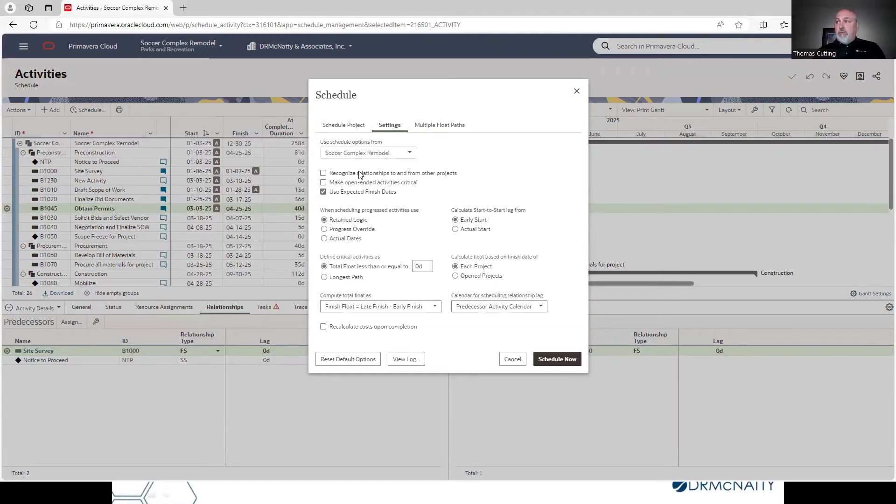
left_click(324, 174)
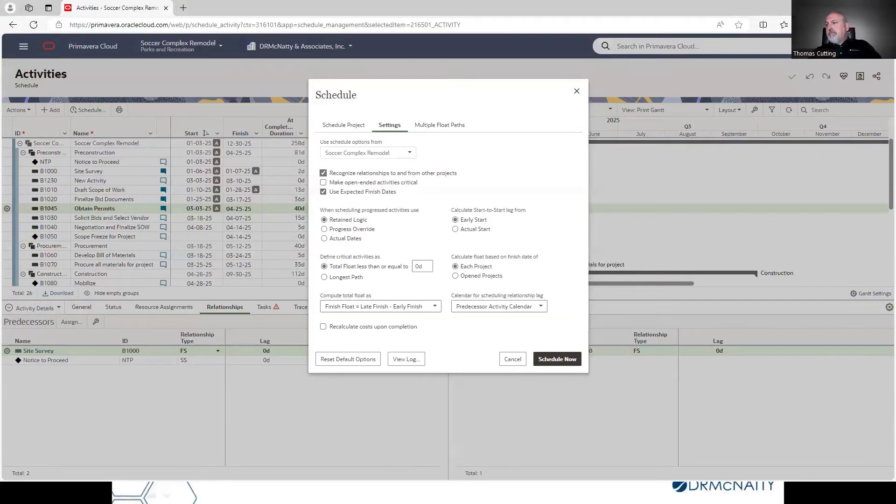
left_click(510, 359)
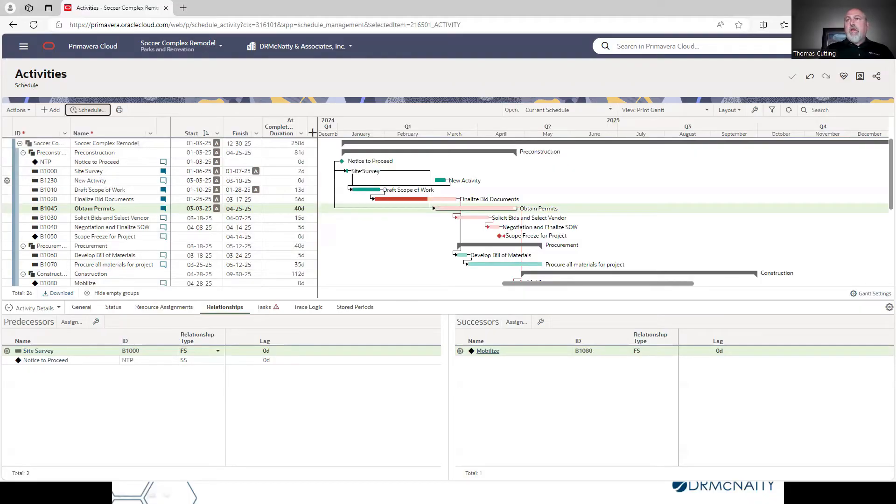
- Show the project's baselines and examine the types available for a new baseline
left_click(24, 46)
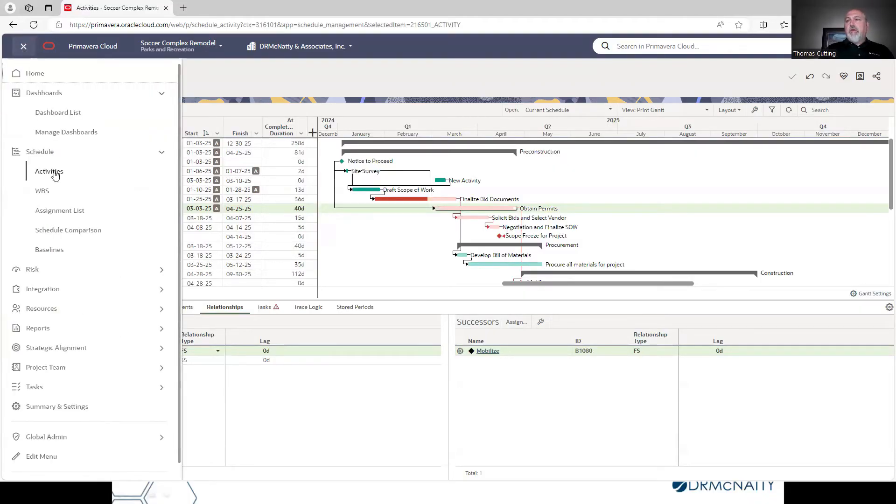
left_click(56, 253)
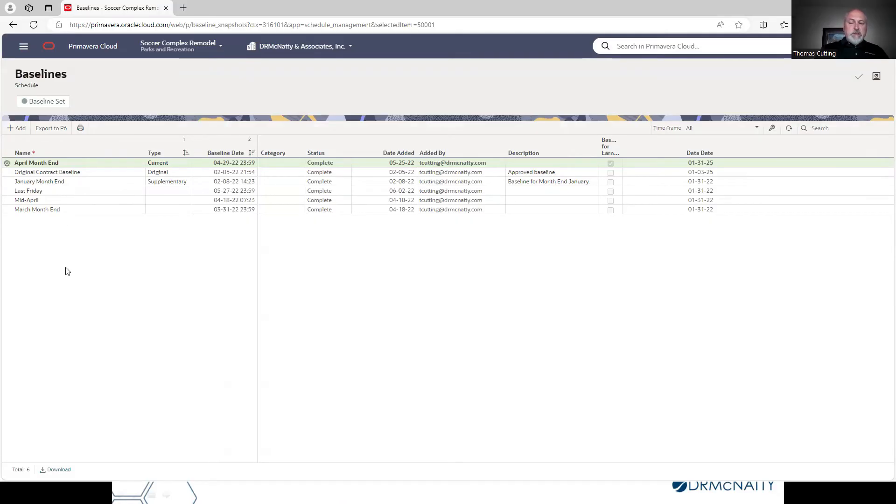
left_click(17, 128)
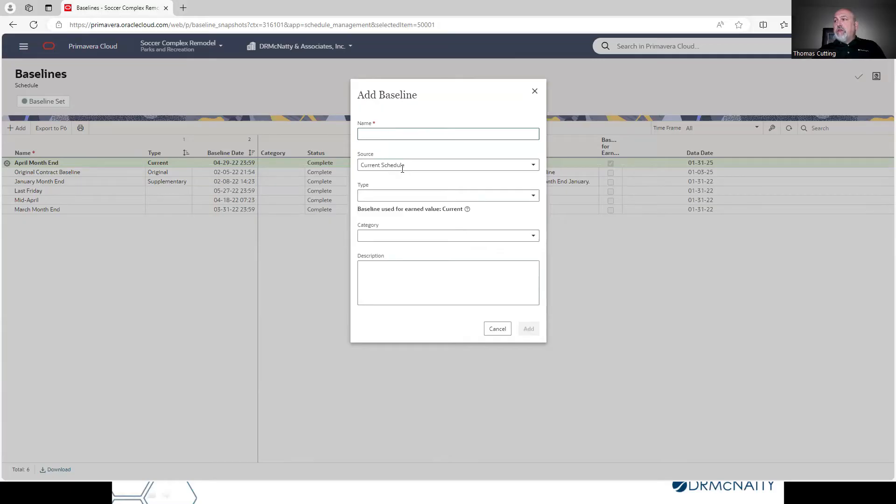
left_click(533, 197)
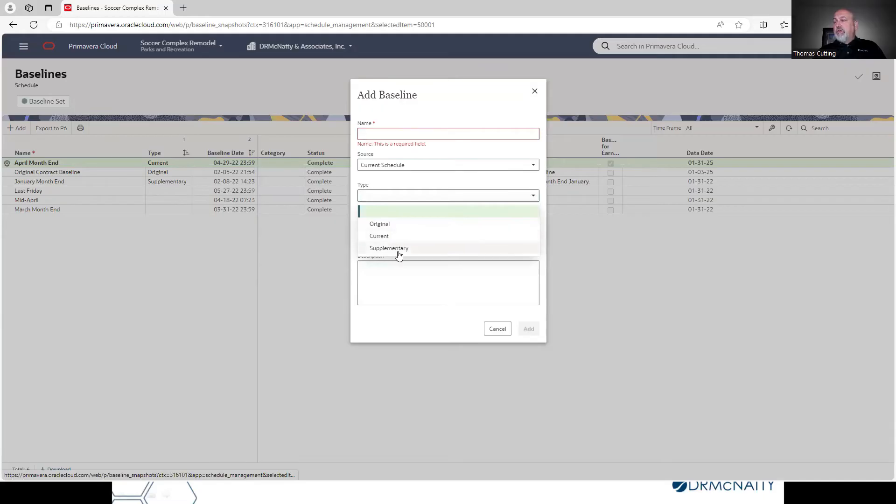
left_click(427, 181)
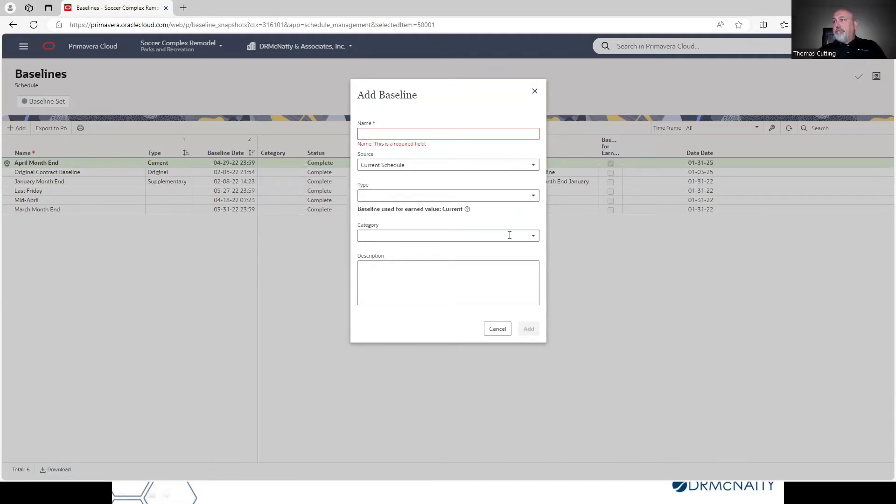
- Examine the new baseline's source options, try From History with its baseline date calendar, and cancel without adding a baseline
left_click(533, 169)
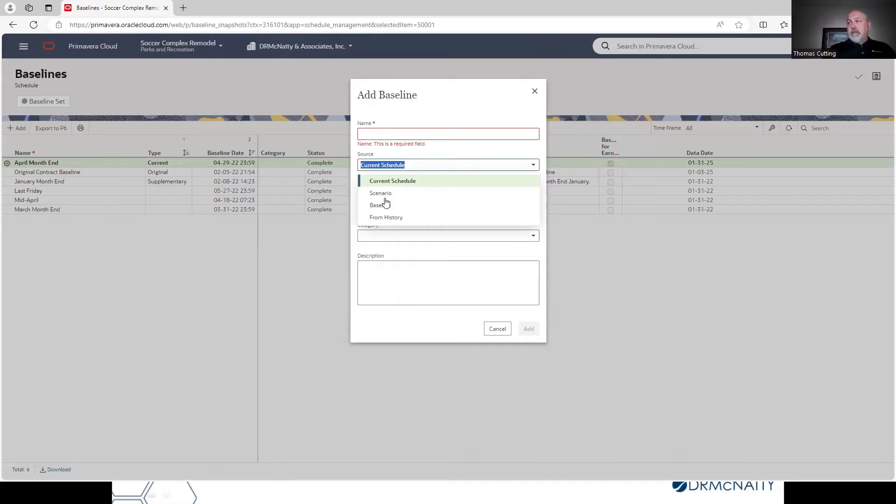
left_click(407, 219)
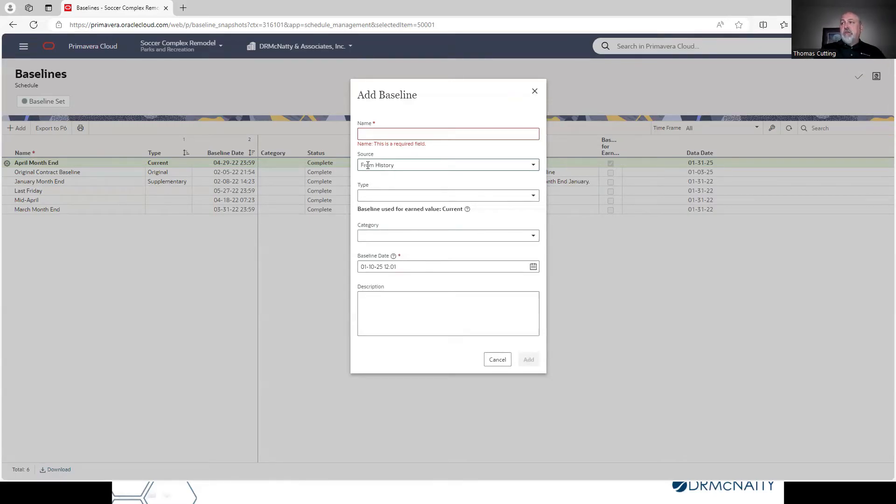
left_click(532, 269)
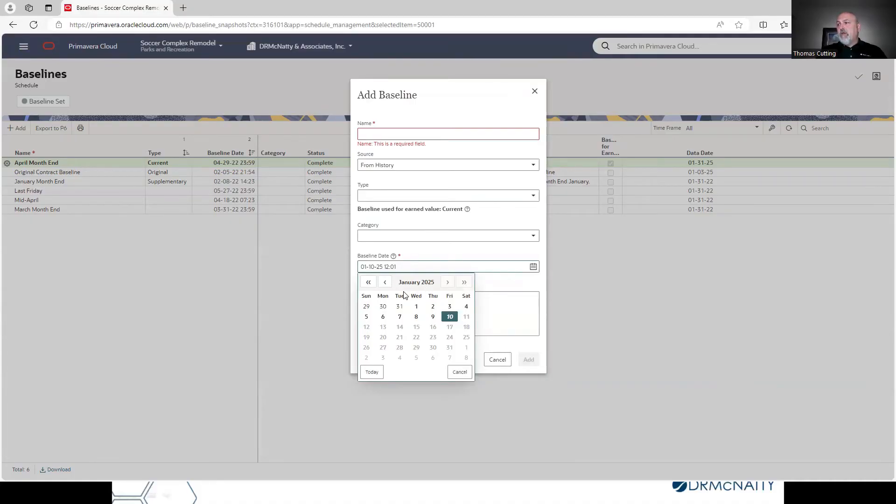
left_click(490, 286)
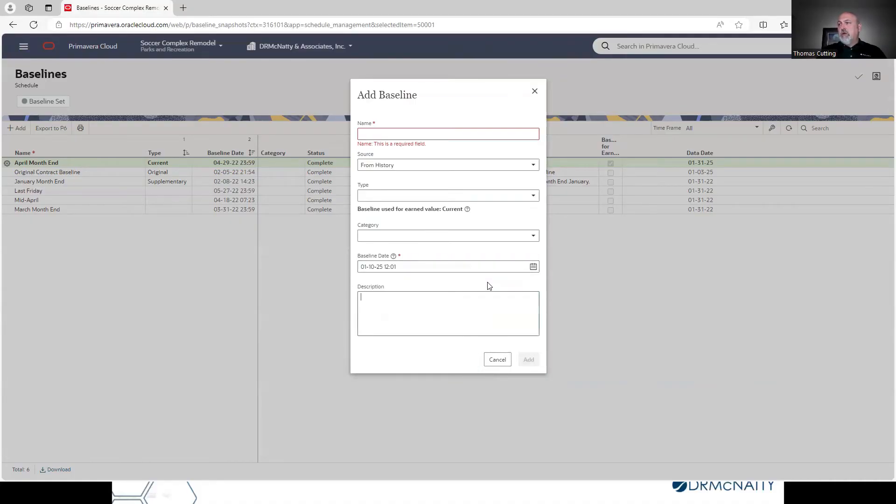
left_click(496, 361)
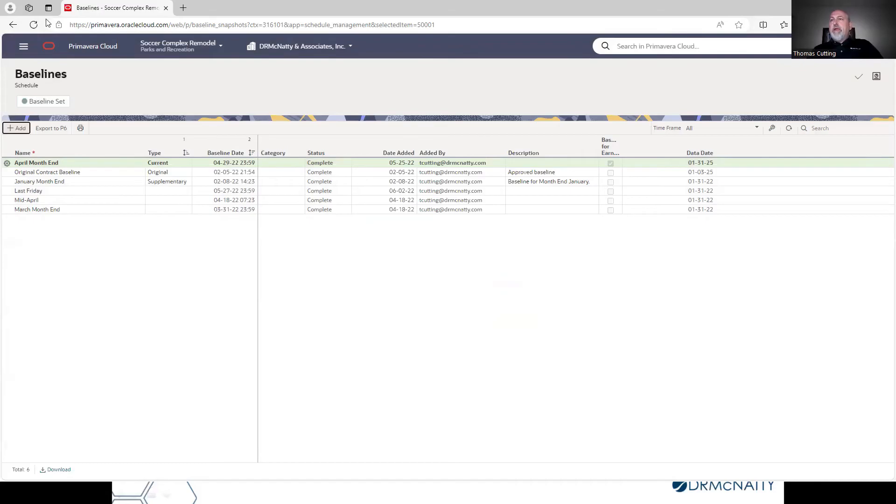
- Return to the project's activities and apply the Baseline Analysis view to compare the current schedule with the original baseline
left_click(23, 48)
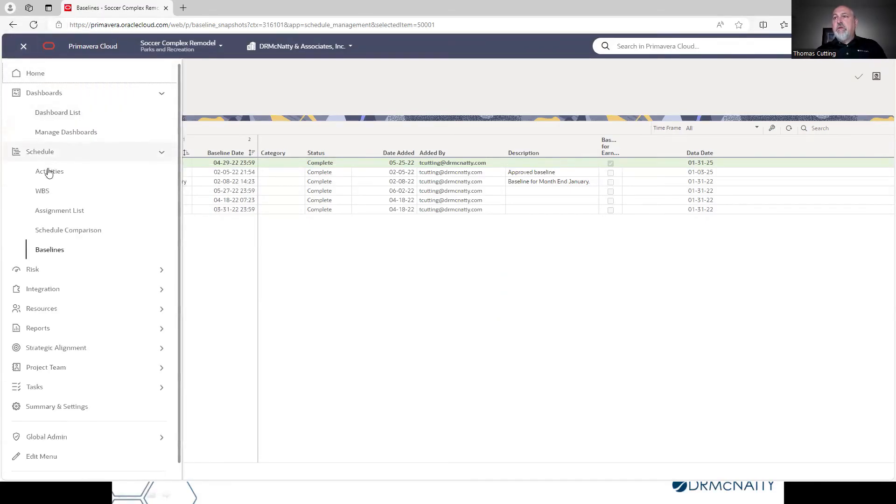
left_click(49, 172)
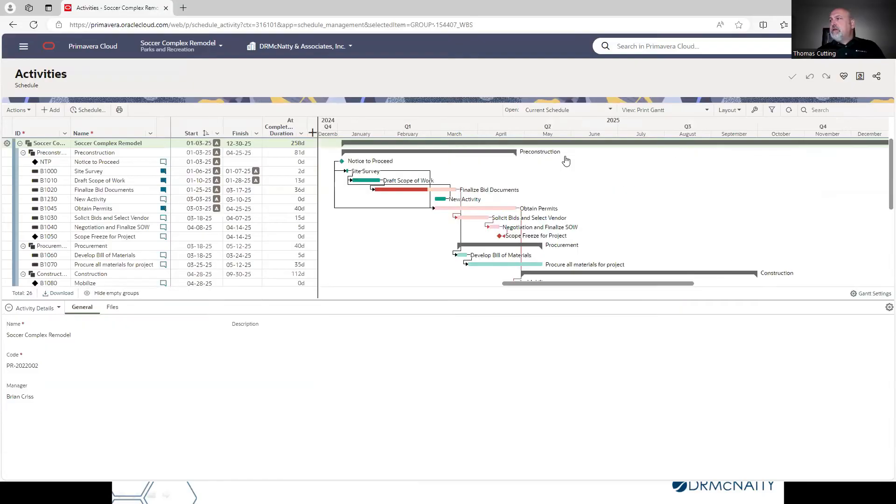
left_click(611, 110)
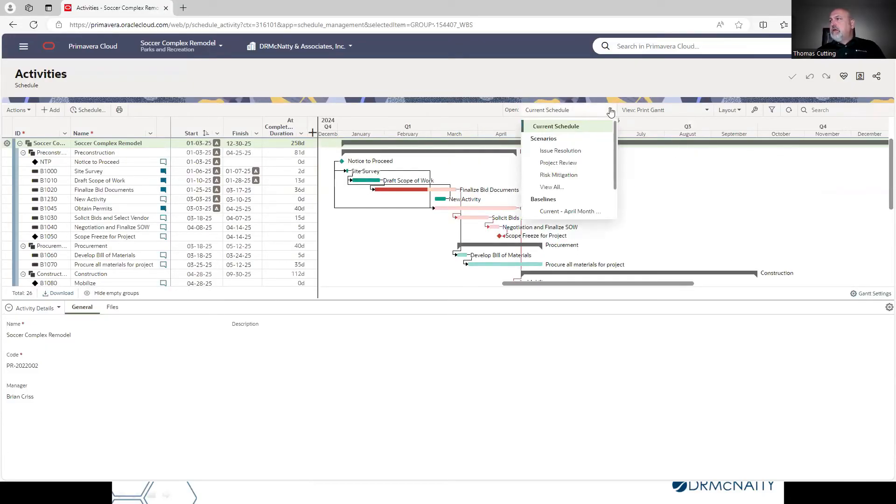
left_click(707, 111)
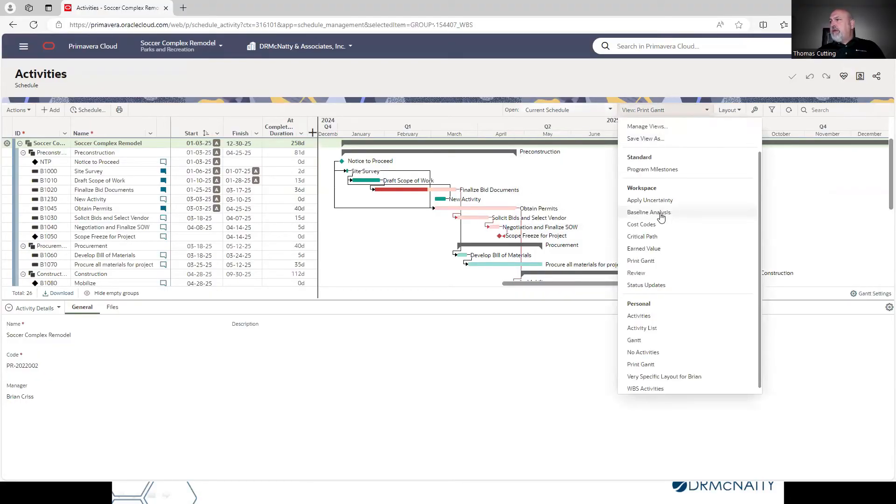
left_click(659, 212)
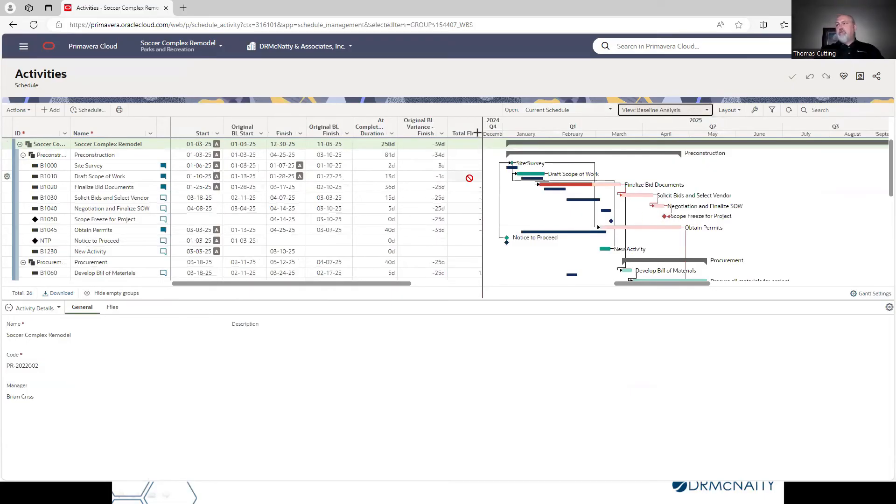
left_click_drag(326, 138, 239, 206)
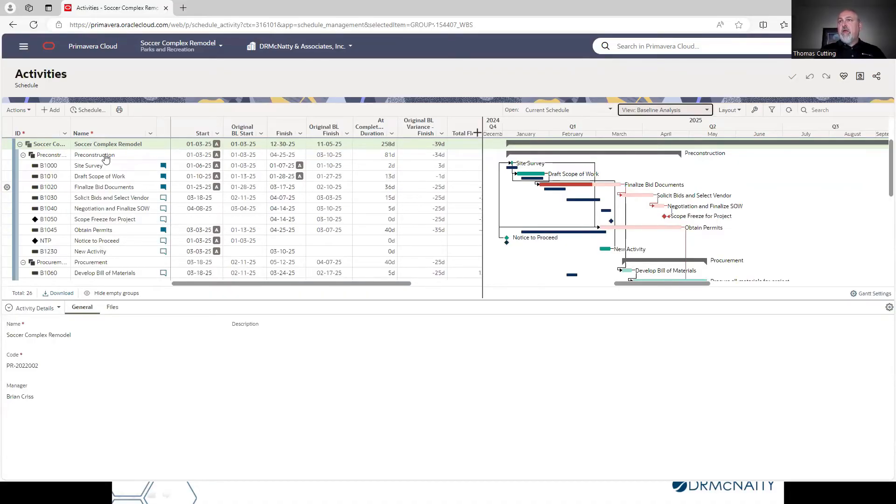
- Examine the source options for adding a new scenario, and cancel without creating one
left_click(28, 111)
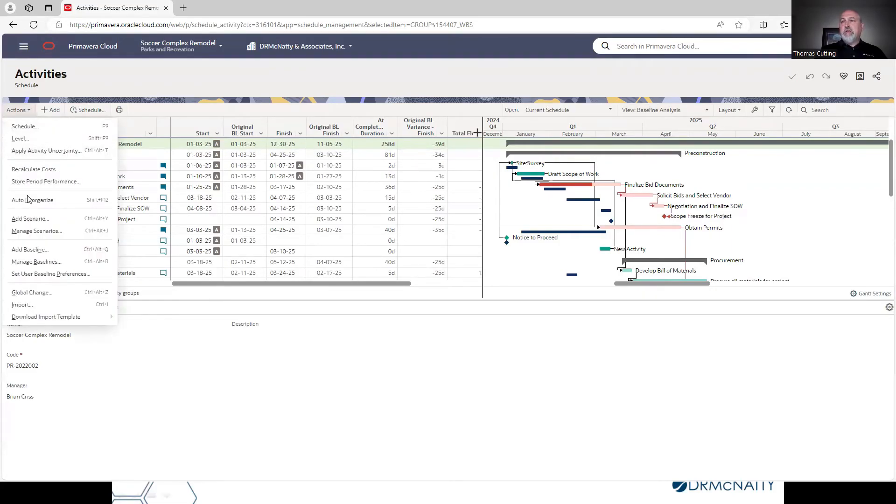
left_click(32, 219)
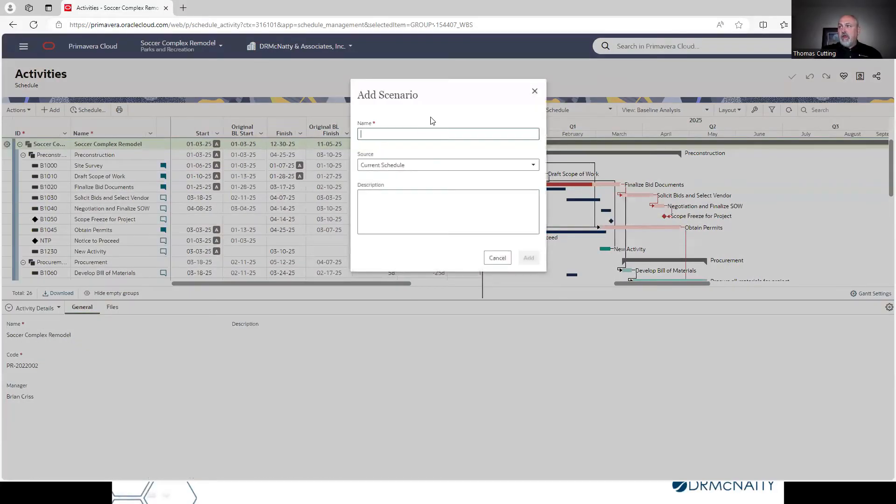
left_click(530, 167)
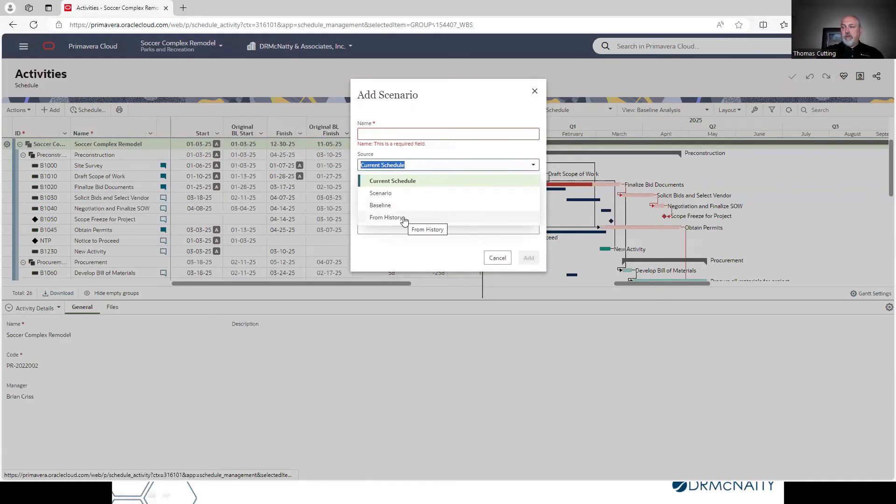
left_click(405, 117)
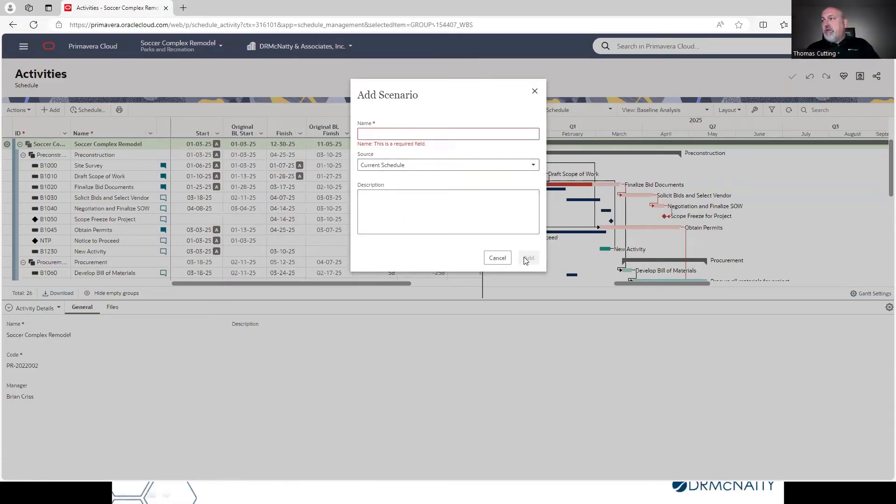
left_click(491, 264)
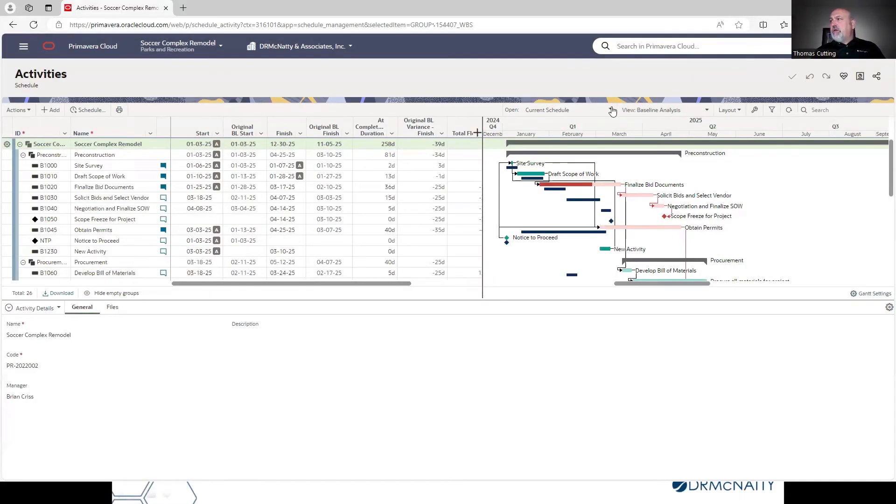
- Open the Risk Mitigation scenario in place of the current schedule and dismiss its information message
left_click(611, 111)
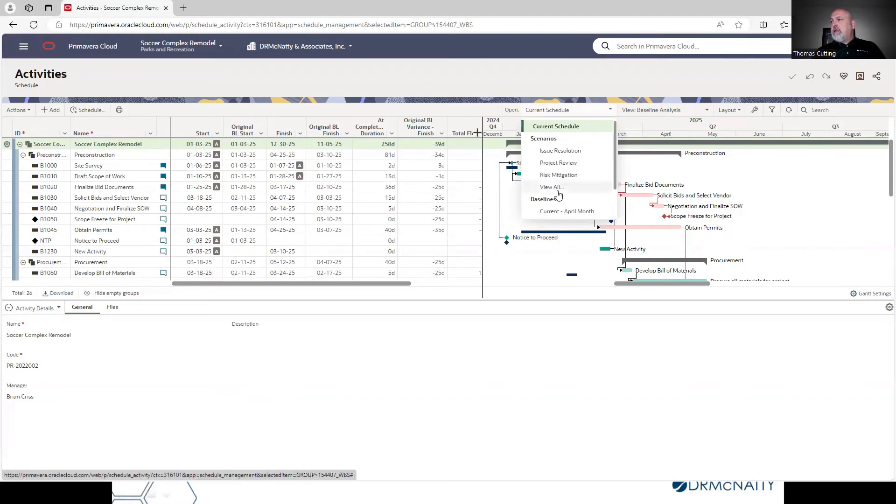
scroll(555, 207, "down", 2)
scroll(555, 210, "up", 1)
scroll(555, 210, "up", 1)
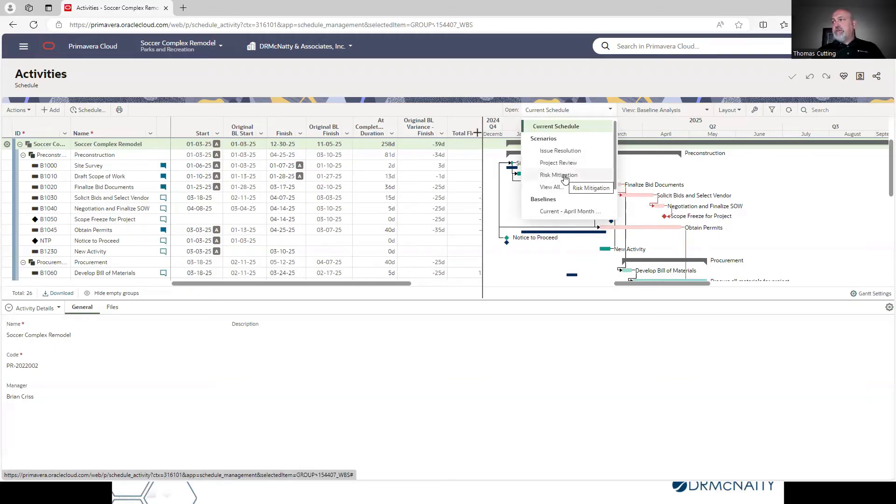
left_click(559, 175)
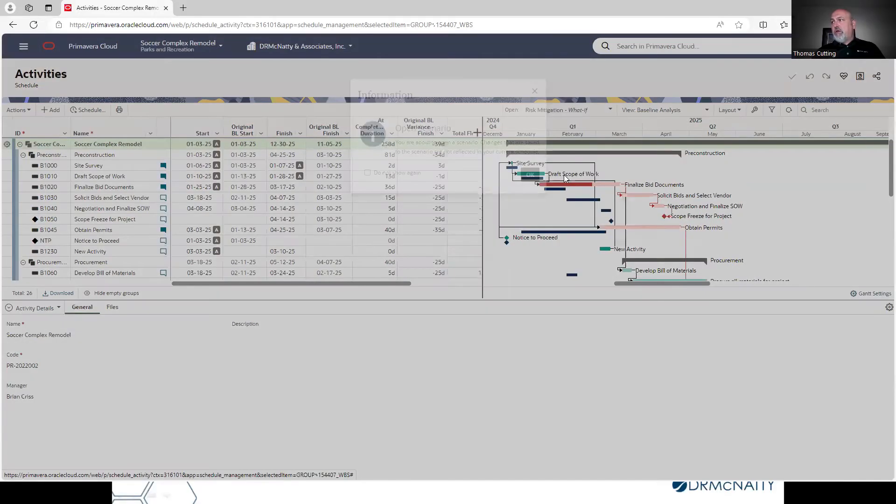
left_click(530, 176)
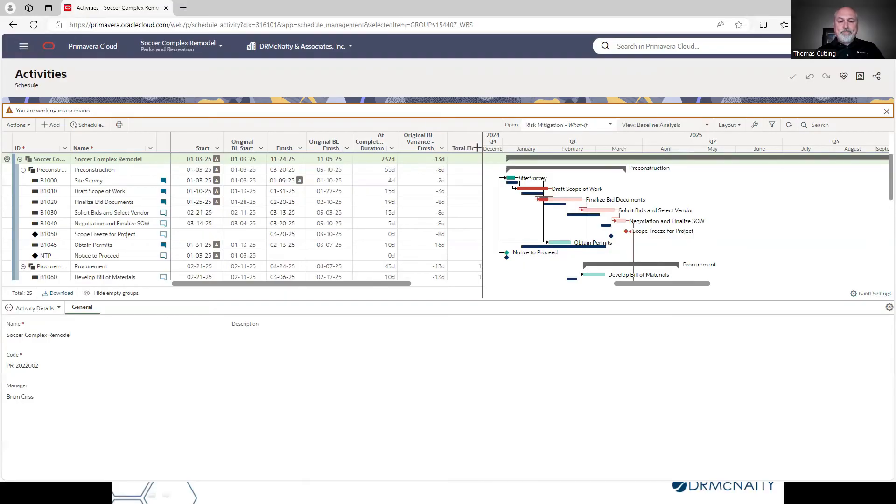
- Examine the column, grouping and bar settings of the Baseline Analysis view in Manage Views, and close it without making changes
left_click(707, 127)
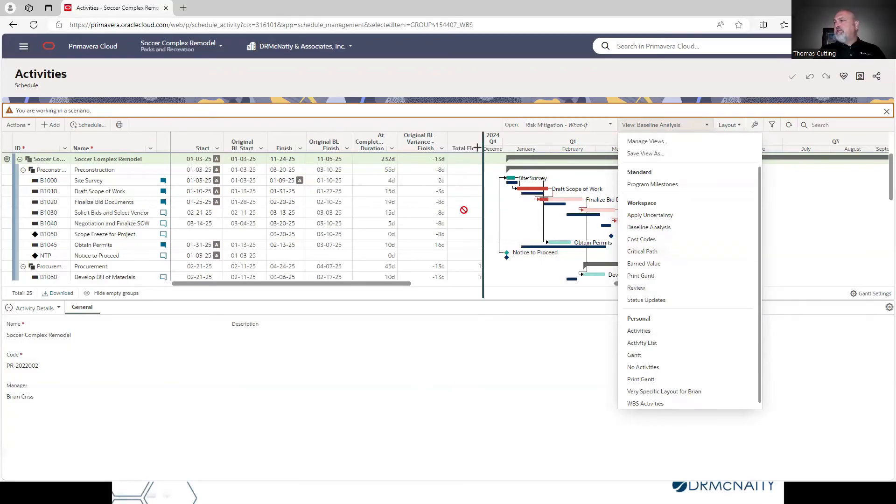
left_click(658, 141)
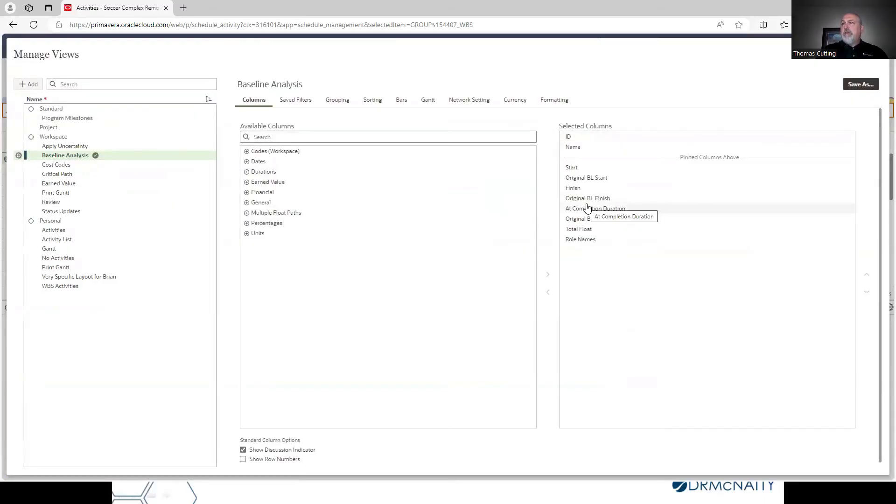
left_click(345, 100)
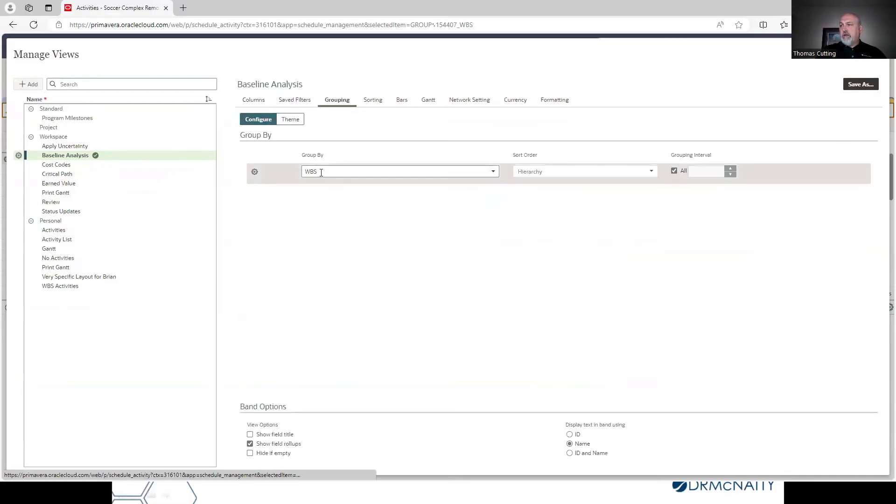
left_click(493, 172)
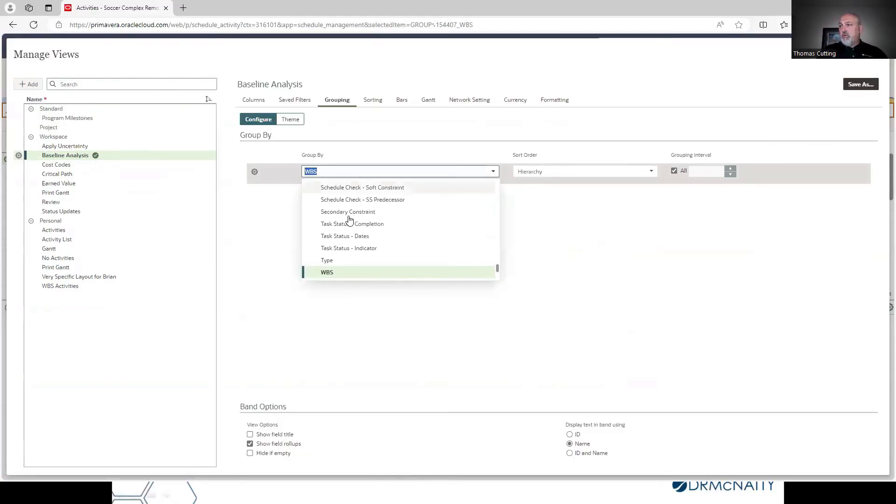
scroll(373, 262, "up", 10)
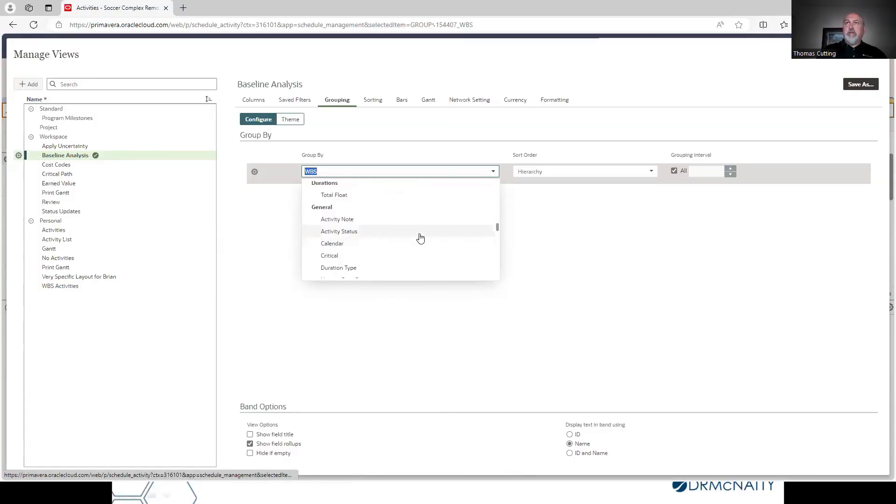
left_click(536, 247)
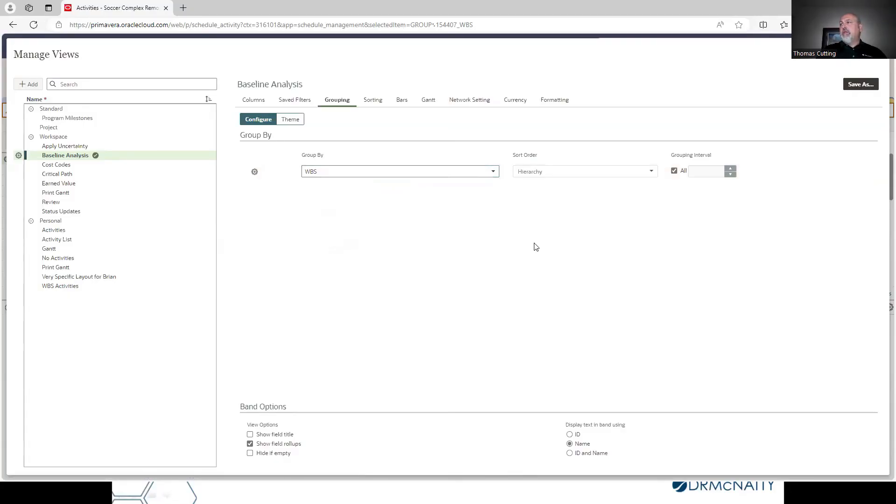
left_click(402, 103)
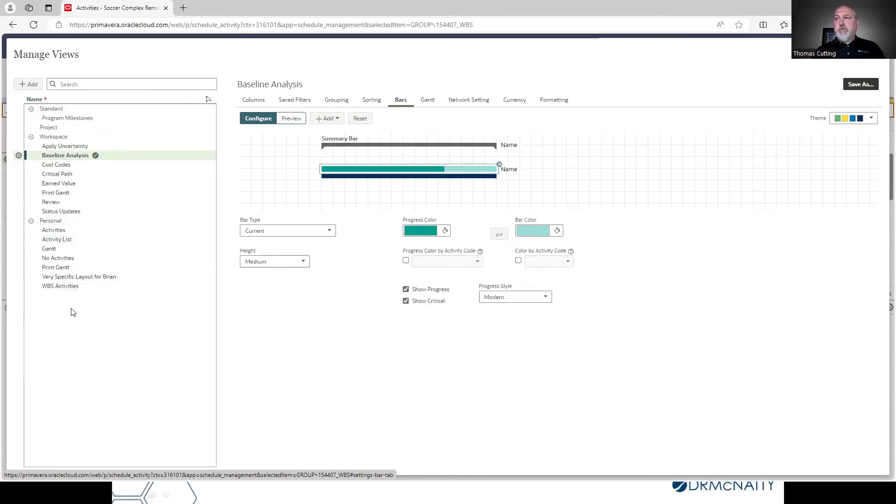
left_click(875, 53)
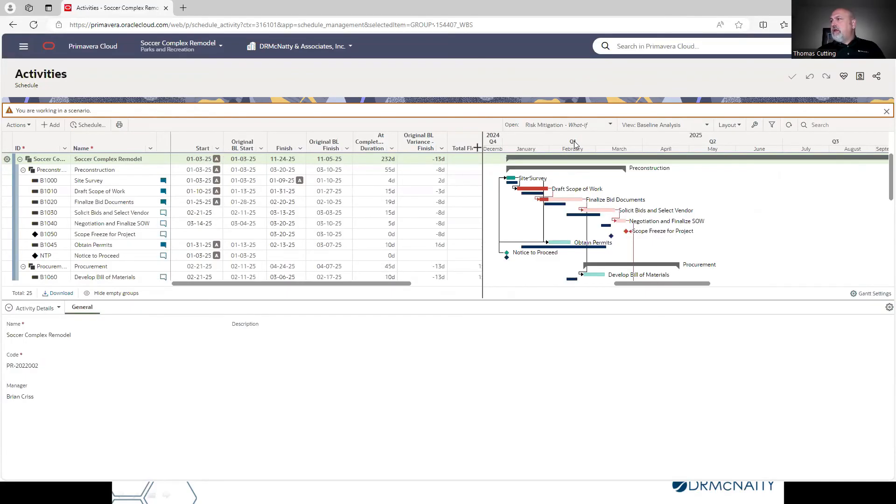
- Show the activities in the Grid layout and in the Activity Network View, examining the Procurement and Construction networks
left_click(740, 127)
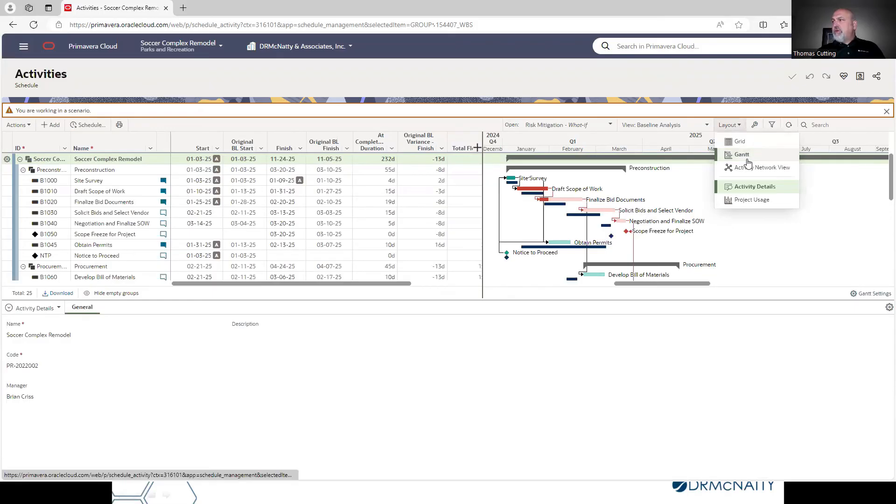
left_click(740, 143)
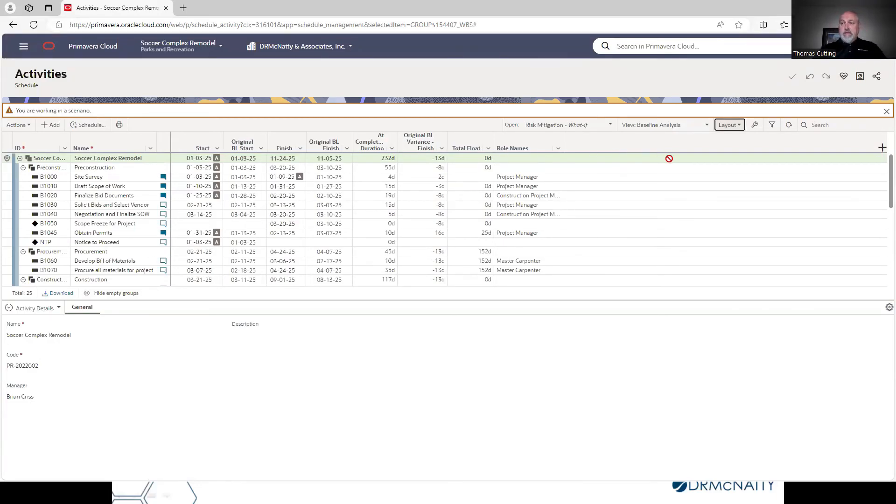
left_click(736, 126)
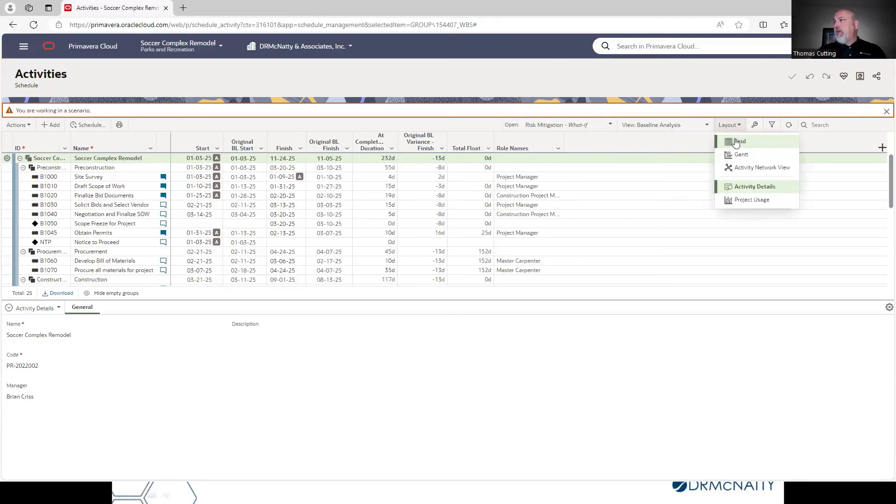
left_click(740, 172)
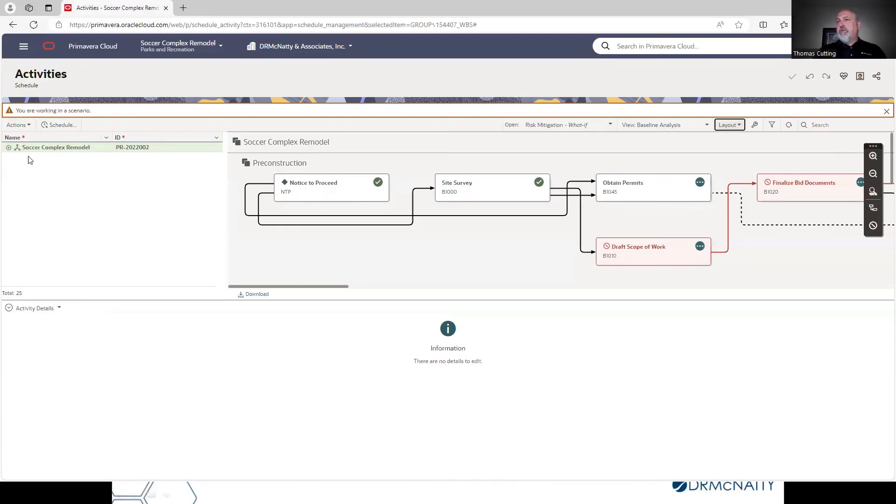
left_click(9, 149)
left_click(14, 167)
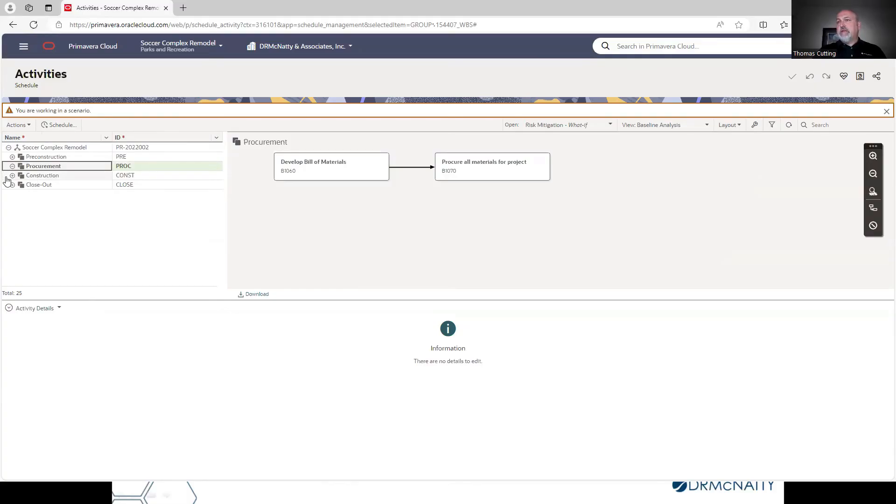
left_click(12, 177)
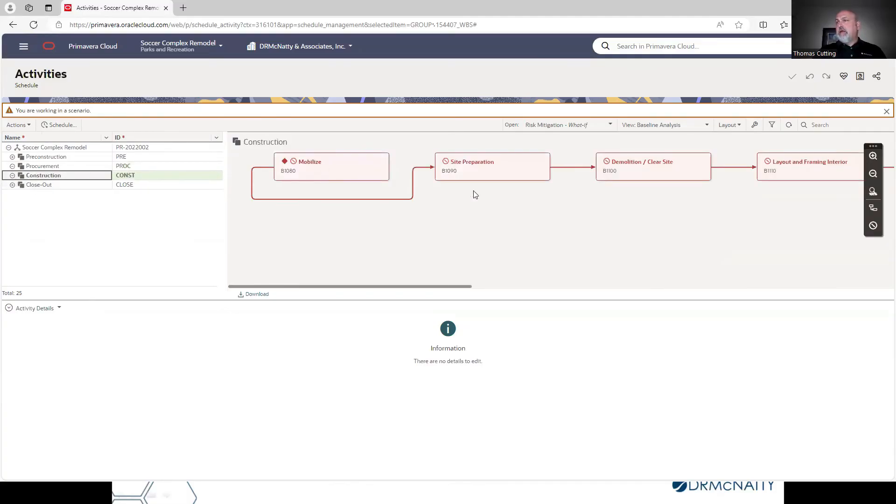
- Return to the Gantt layout and view Project Usage, checking activity and resource usage for Draft Scope of Work and Finalize Bid Documents
left_click(741, 127)
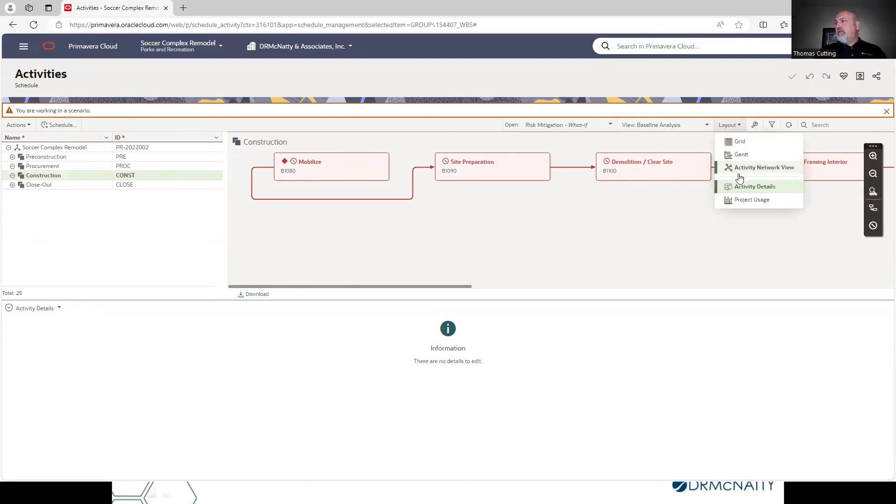
left_click(738, 155)
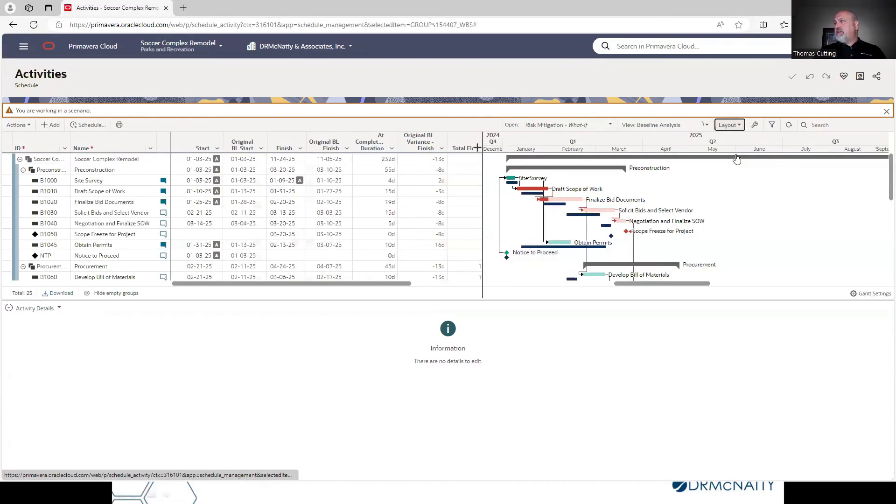
left_click(739, 126)
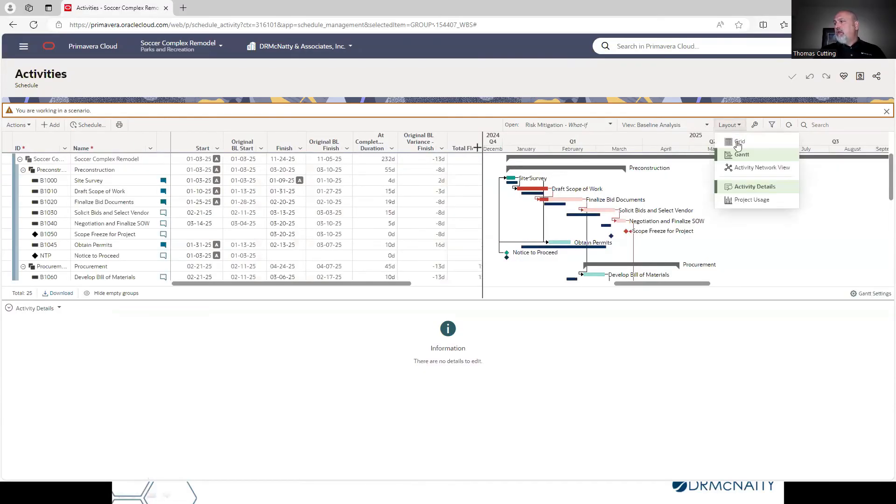
left_click(734, 202)
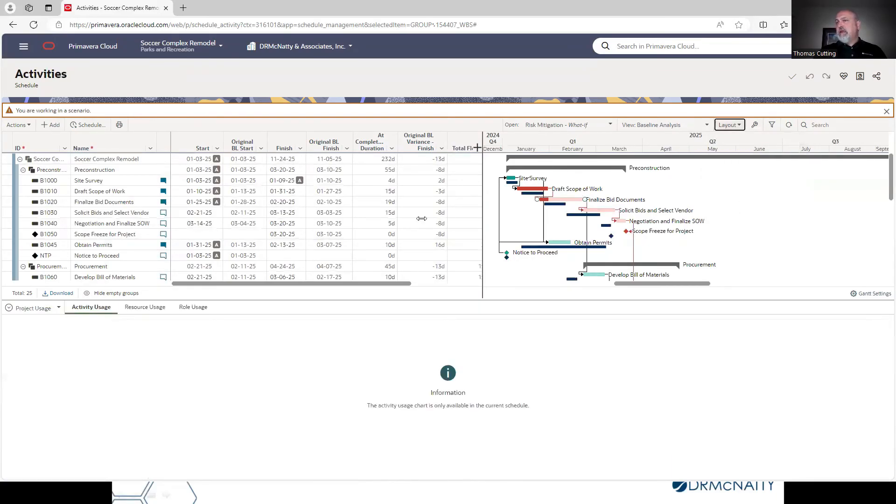
left_click(99, 194)
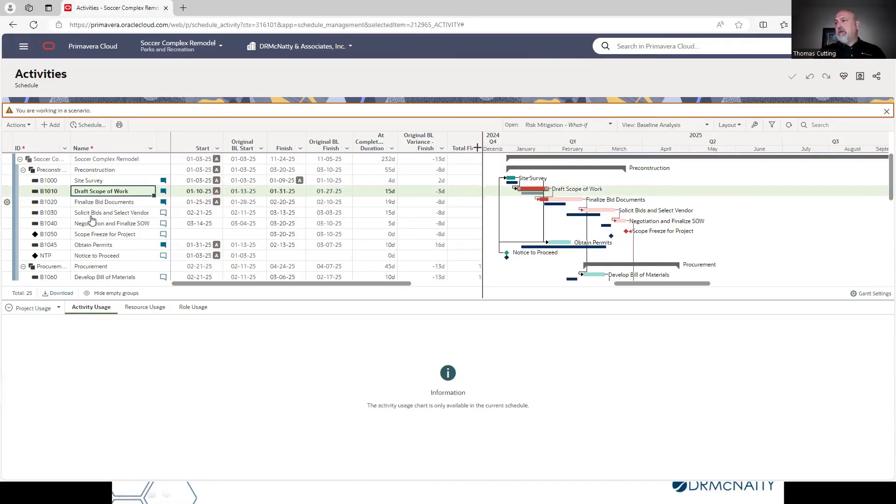
left_click(145, 307)
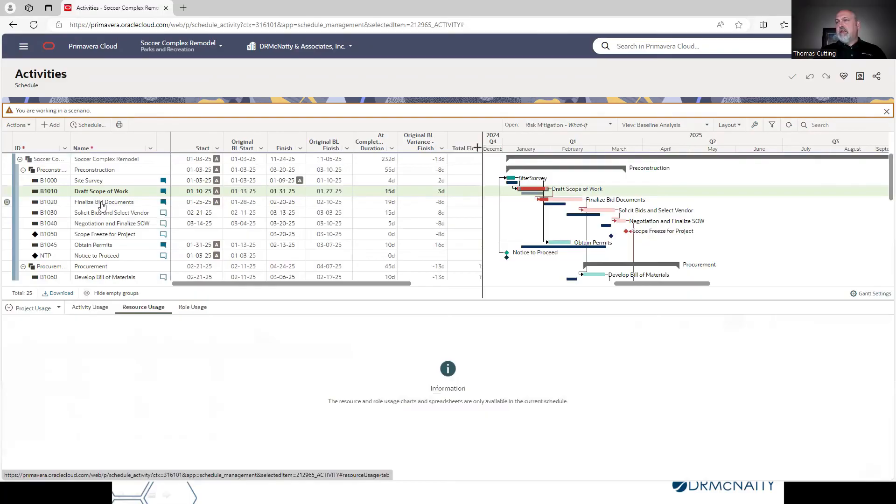
left_click(101, 204)
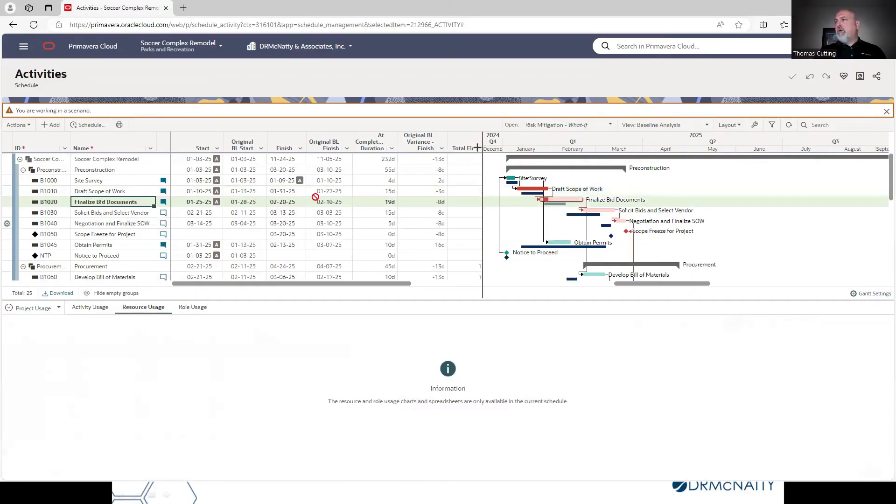
- Open the Current Schedule in place of the scenario, and view Resource Usage for all resources and the Activity Usage chart
left_click(611, 126)
left_click(538, 141)
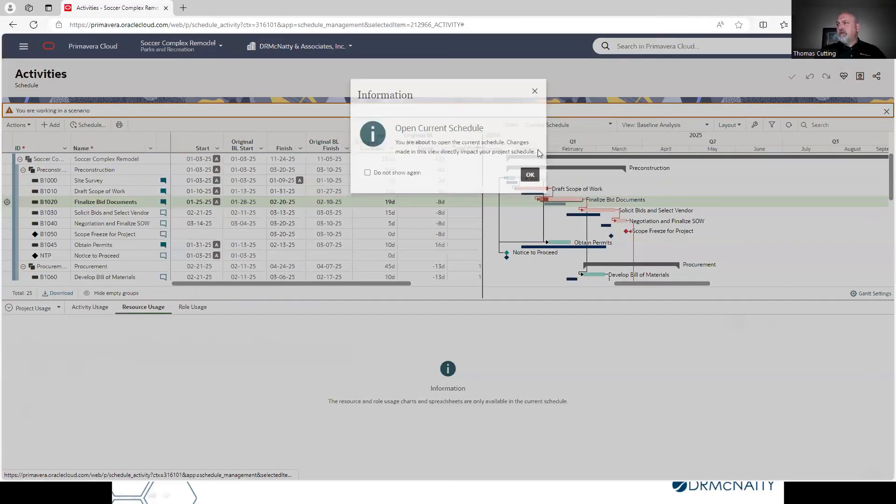
left_click(526, 175)
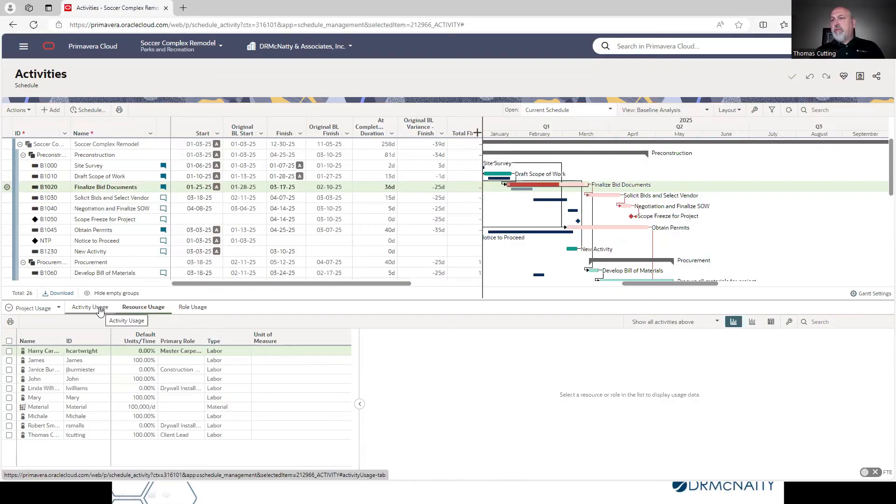
left_click(9, 340)
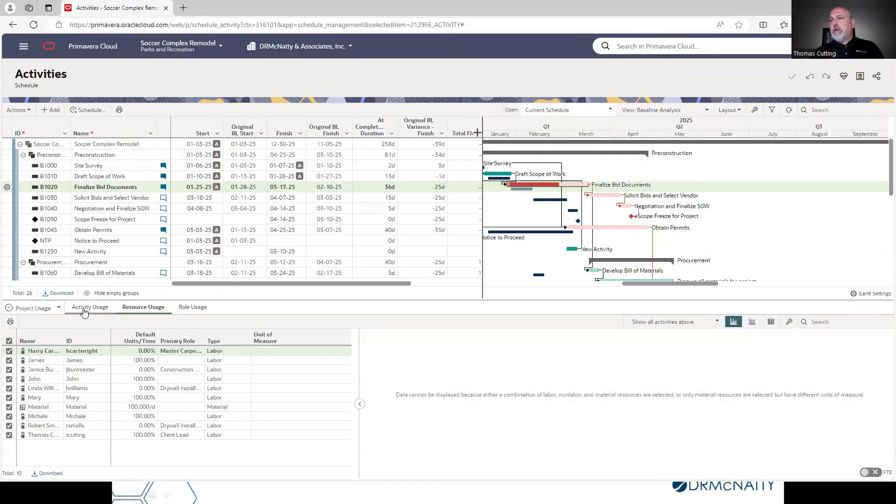
left_click(84, 310)
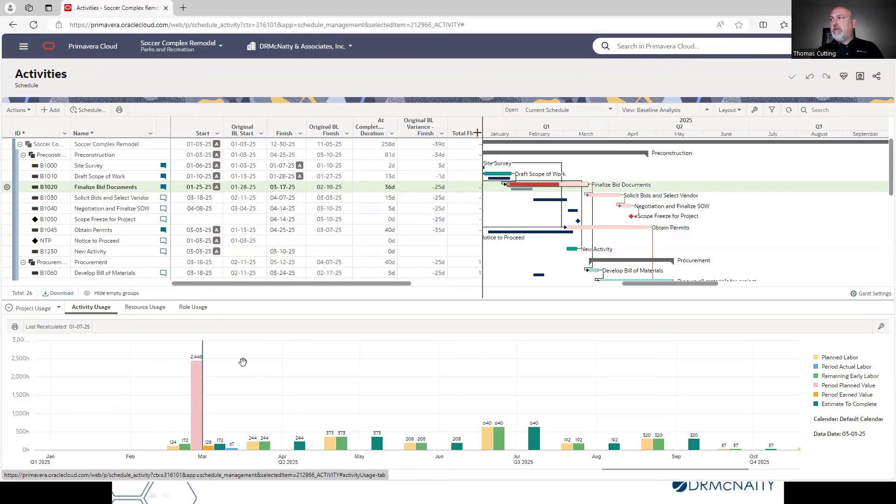
- Show Activity Details below the Gantt chart and open the discussion on the Obtain Permits activity
left_click(740, 110)
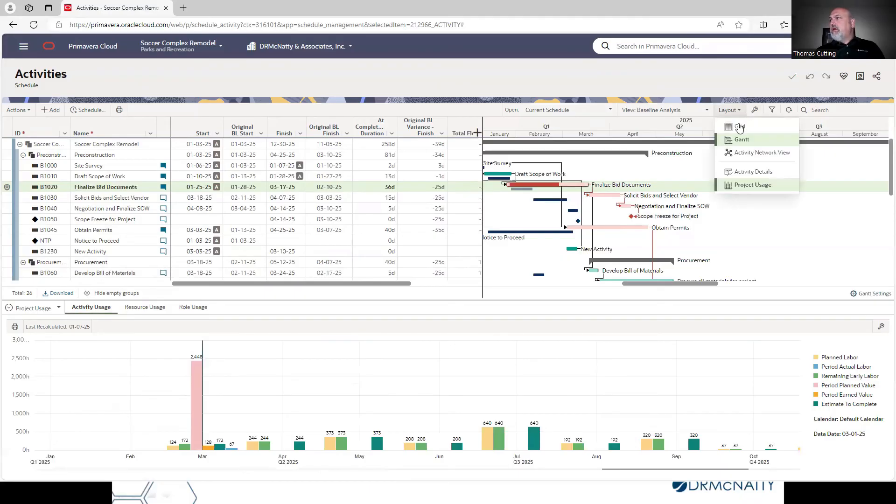
left_click(723, 172)
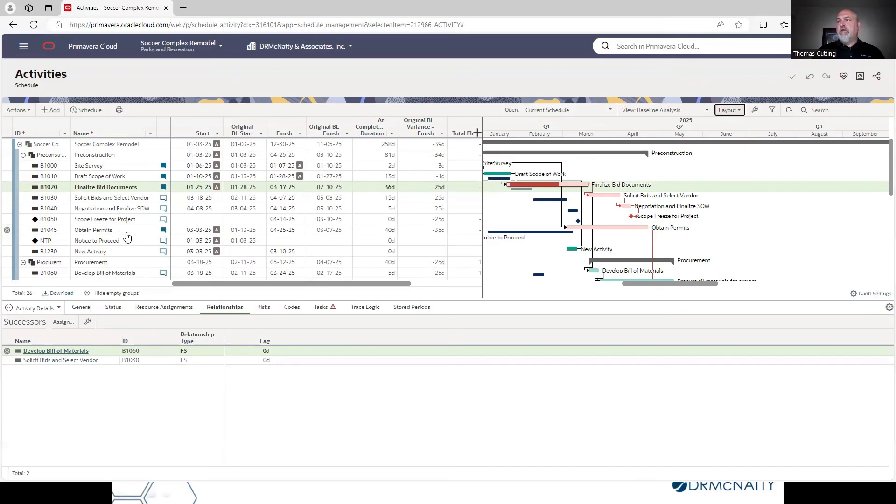
left_click(164, 230)
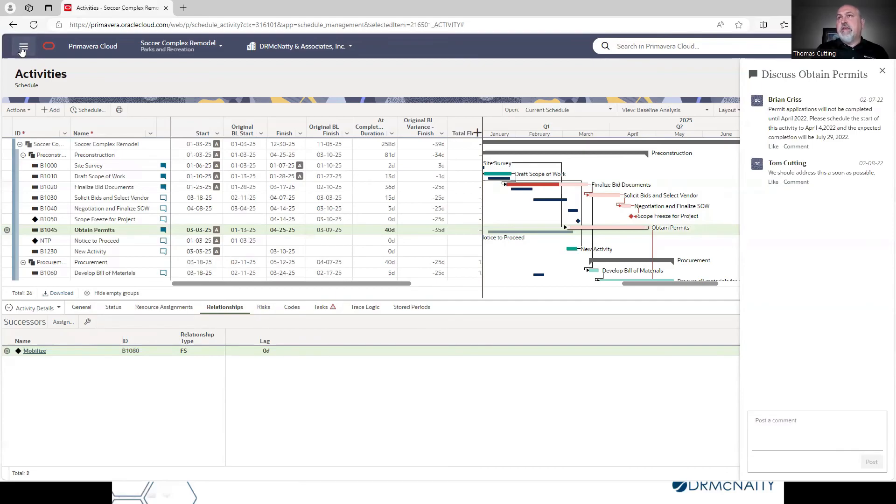
- Go to the project's home page and switch to the slide presentation
left_click(22, 48)
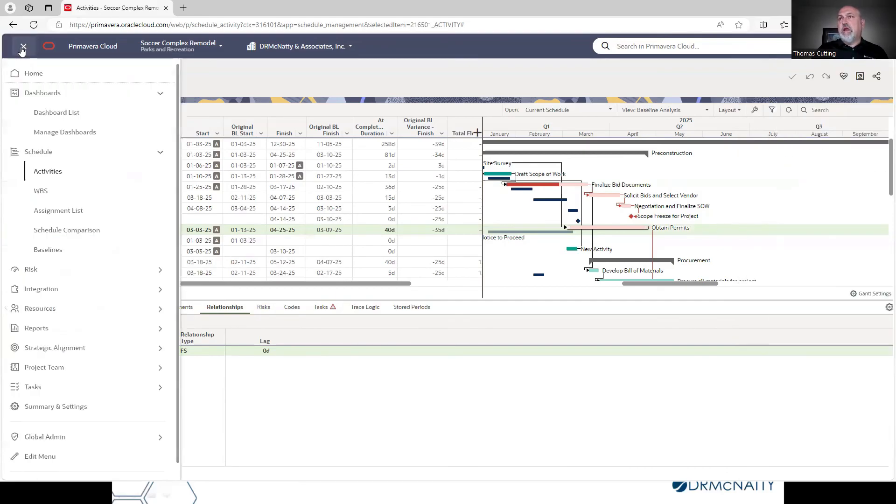
left_click(36, 76)
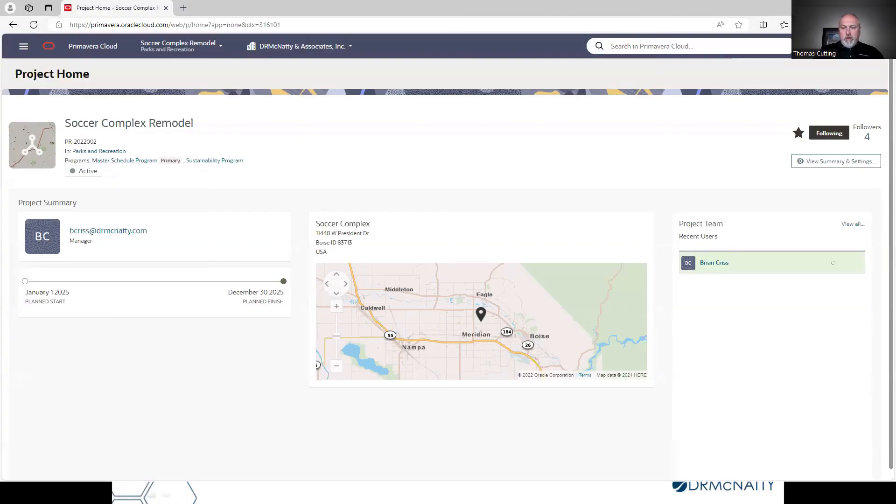
key("alt+Tab")
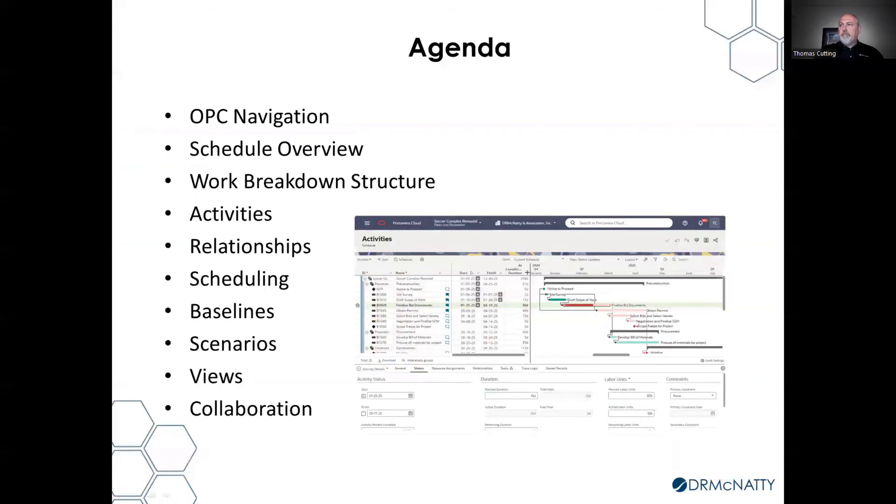
left_click(251, 285)
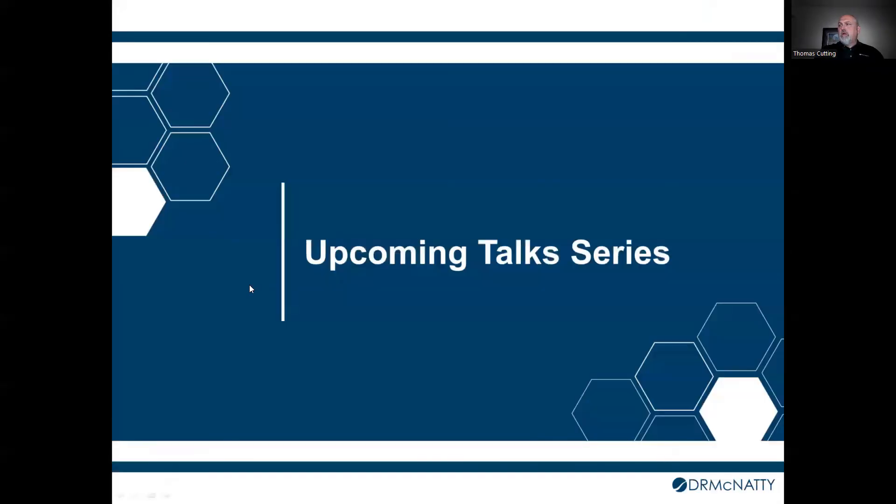
left_click(216, 297)
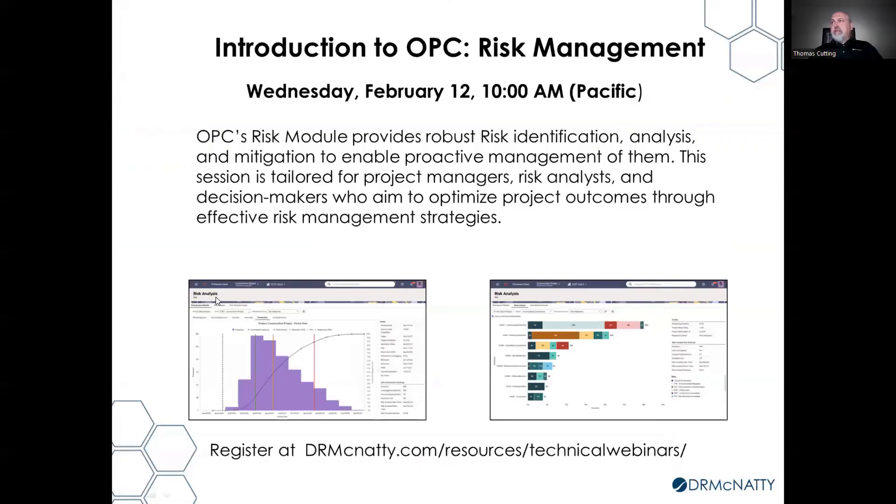